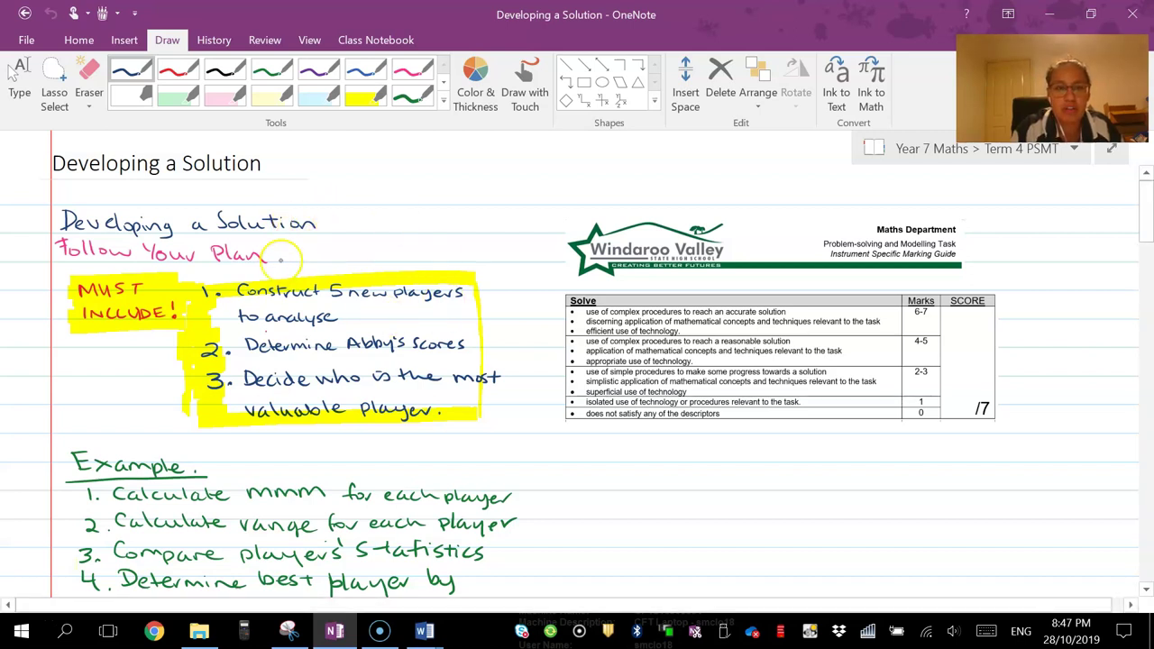
Scroll down to the worked mean example (7.75) and switch from pen inking to typing.
{"action": "scroll", "coordinate": [283, 257], "scroll_direction": "down", "scroll_amount": 4}
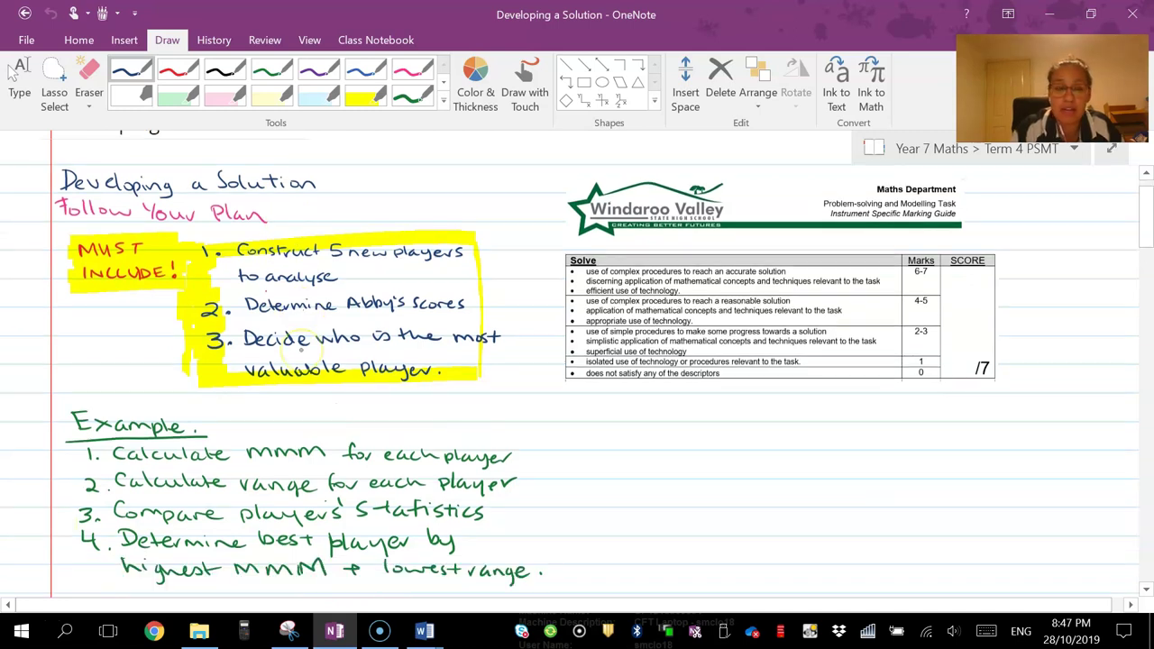
{"action": "scroll", "coordinate": [277, 332], "scroll_direction": "up", "scroll_amount": 1}
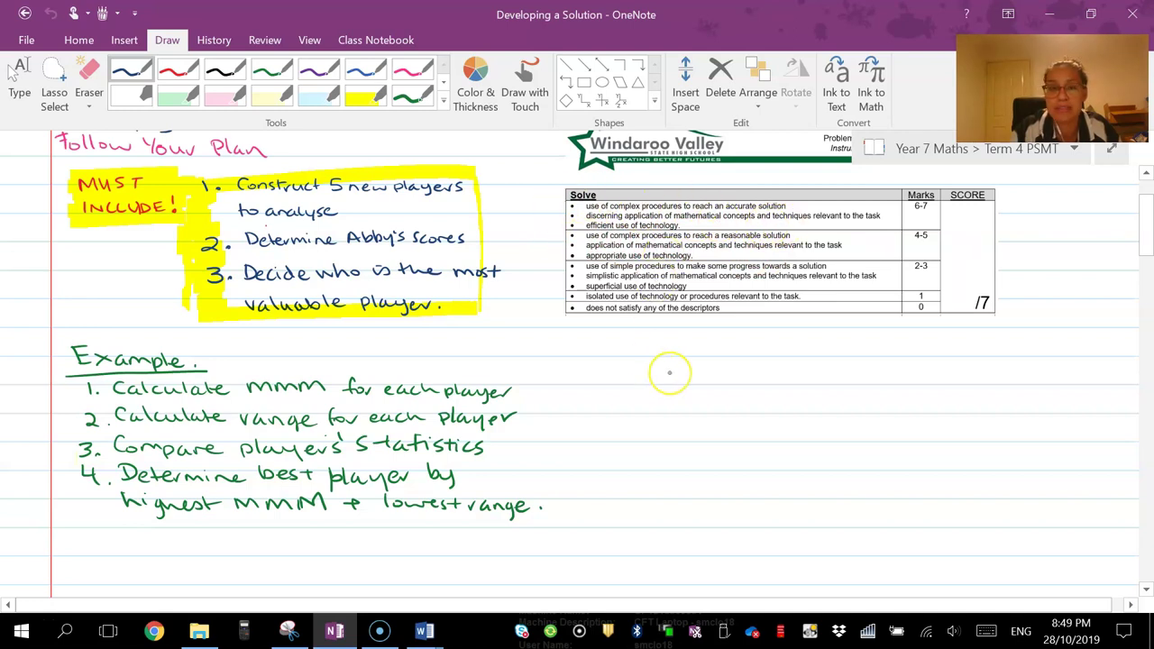
{"action": "scroll", "coordinate": [670, 372], "scroll_direction": "down", "scroll_amount": 1}
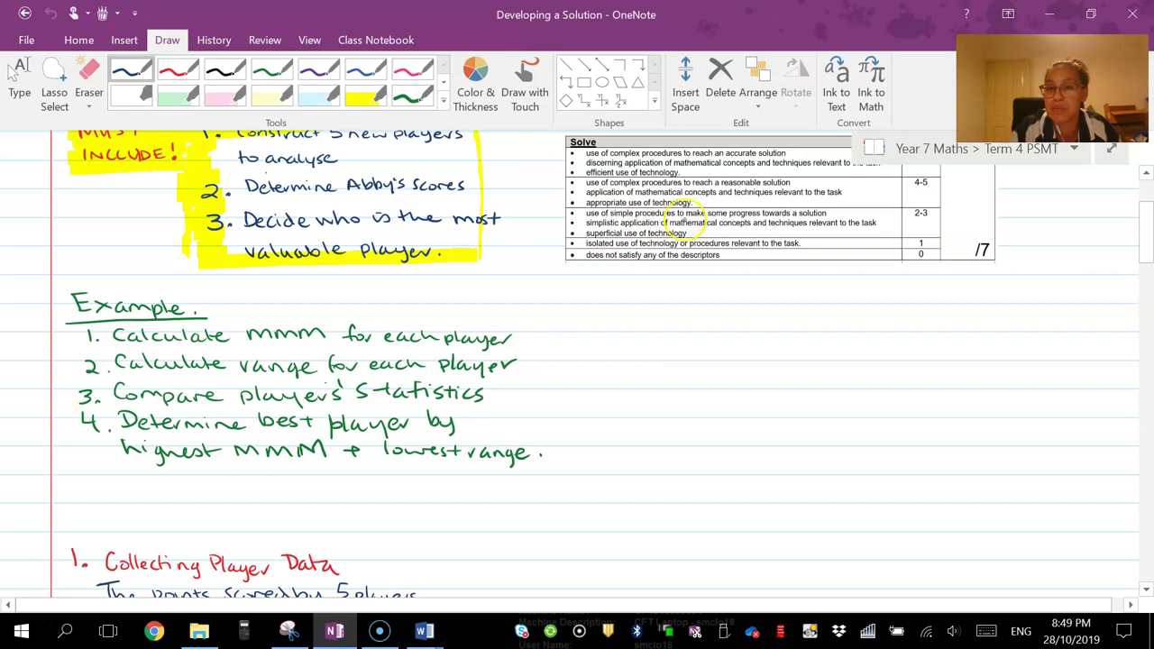
{"action": "scroll", "coordinate": [676, 339], "scroll_direction": "down", "scroll_amount": 3}
{"action": "scroll", "coordinate": [676, 342], "scroll_direction": "up", "scroll_amount": 5}
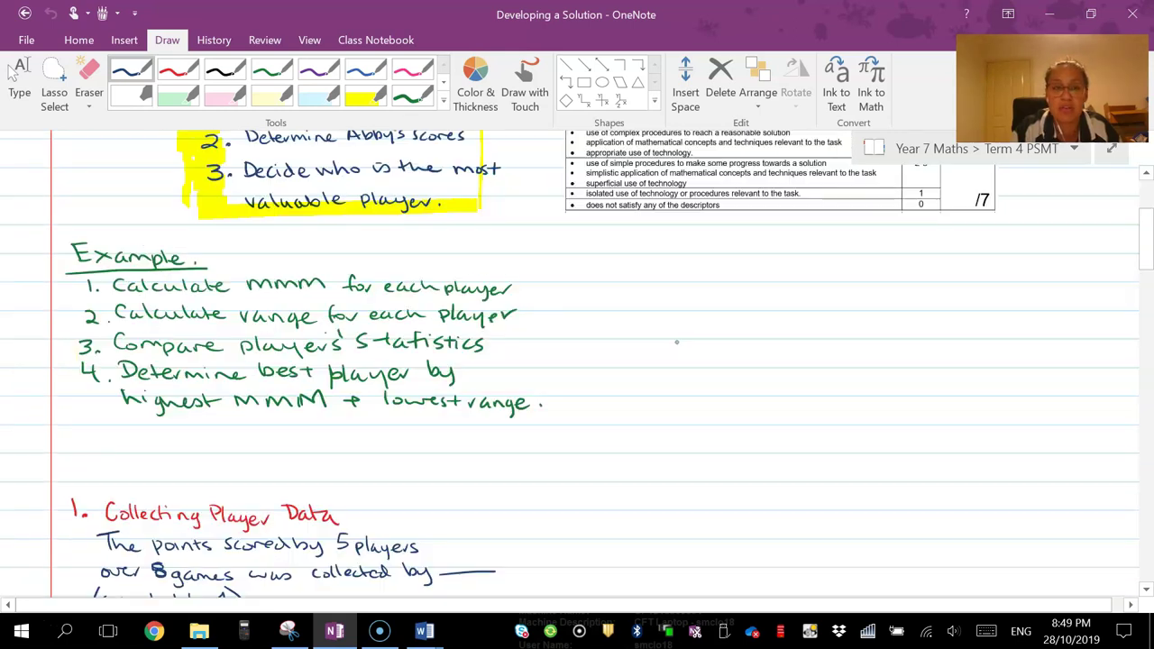
{"action": "scroll", "coordinate": [676, 342], "scroll_direction": "down", "scroll_amount": 1}
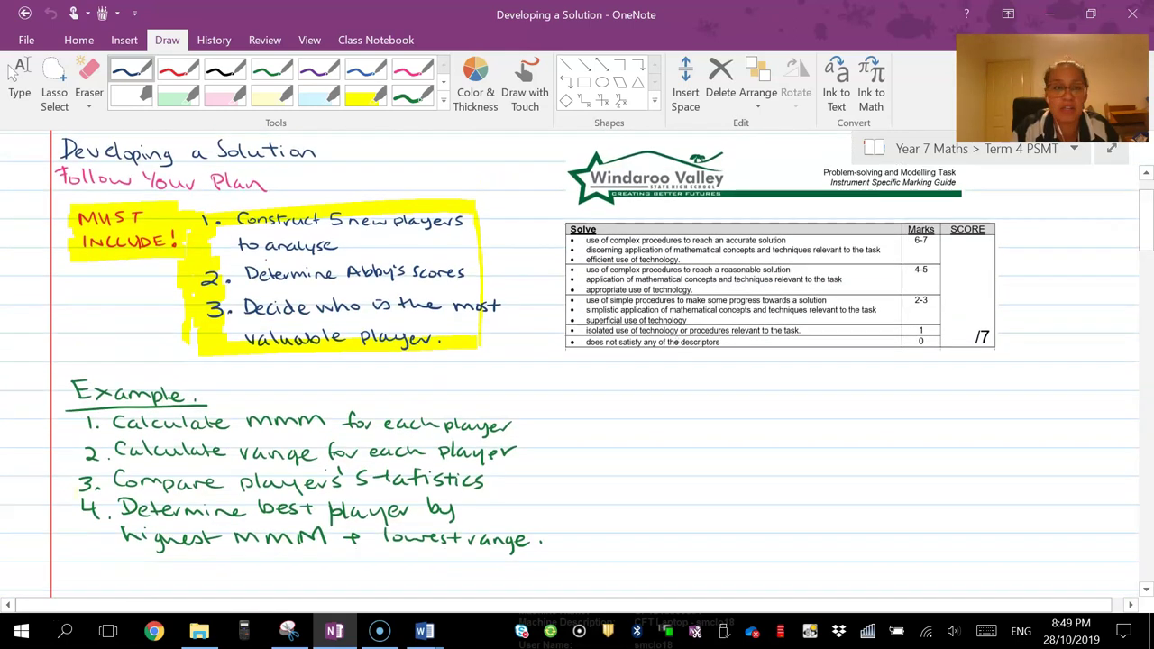
{"action": "scroll", "coordinate": [287, 298], "scroll_direction": "down", "scroll_amount": 5}
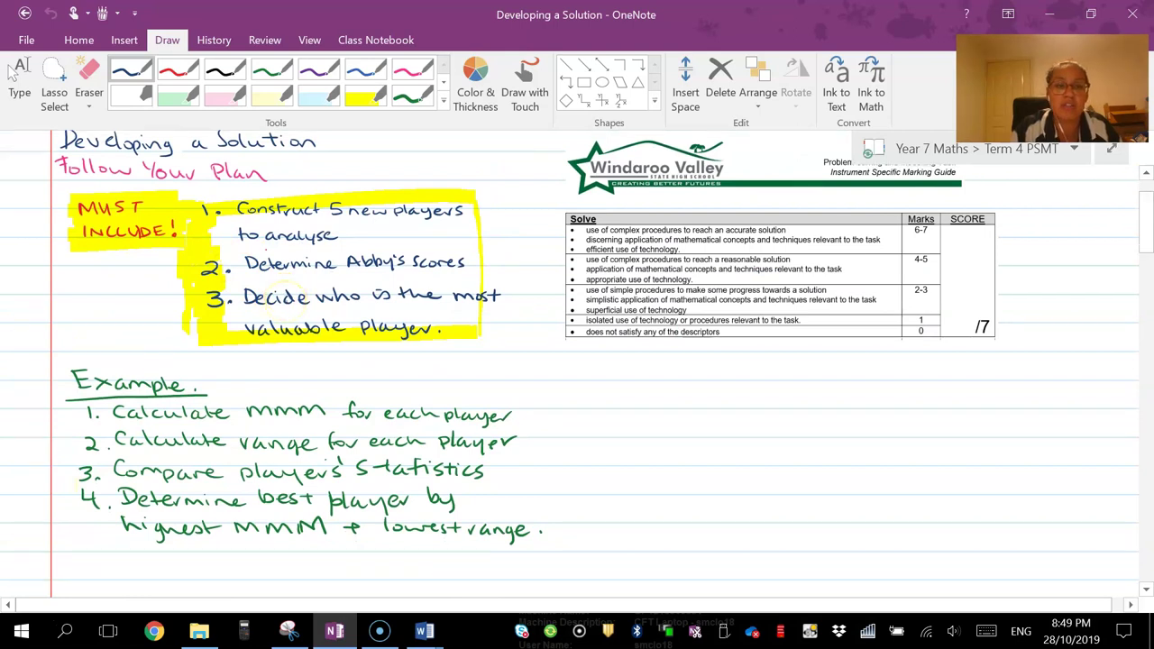
{"action": "scroll", "coordinate": [285, 302], "scroll_direction": "down", "scroll_amount": 1}
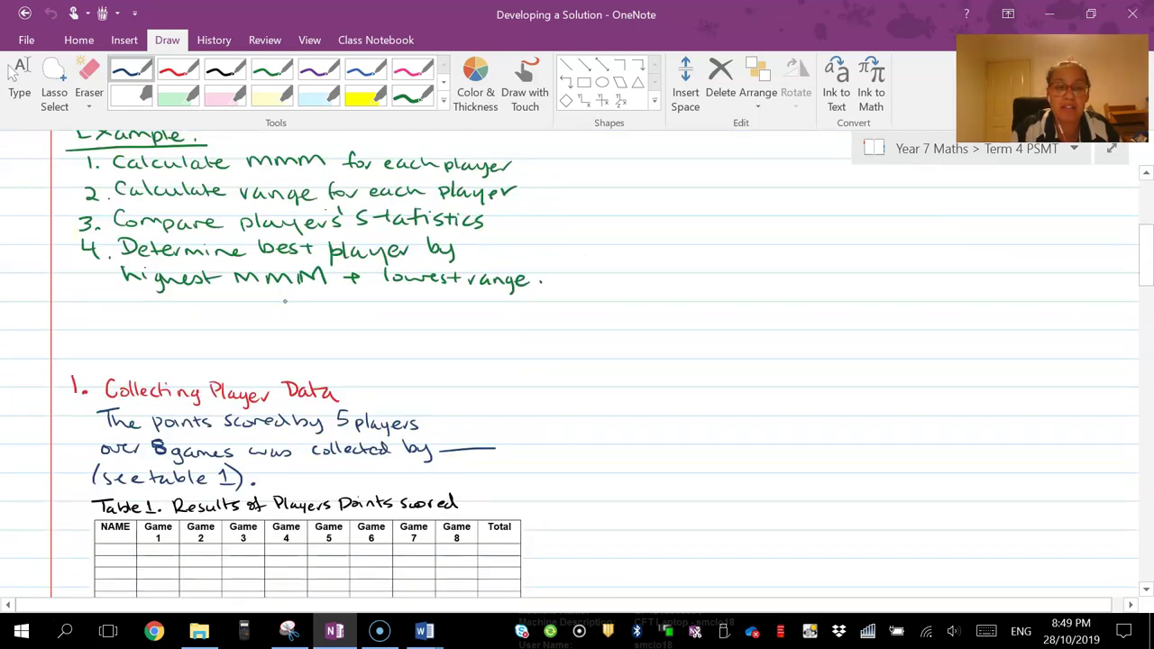
{"action": "scroll", "coordinate": [353, 393], "scroll_direction": "down", "scroll_amount": 3}
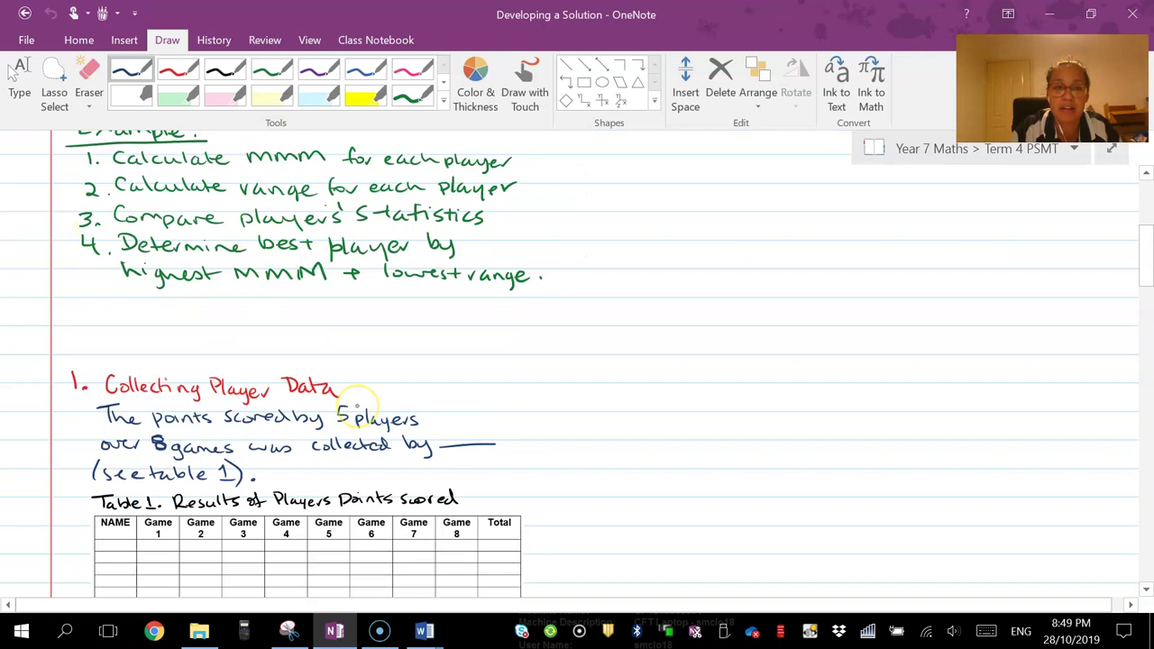
{"action": "scroll", "coordinate": [358, 407], "scroll_direction": "down", "scroll_amount": 2}
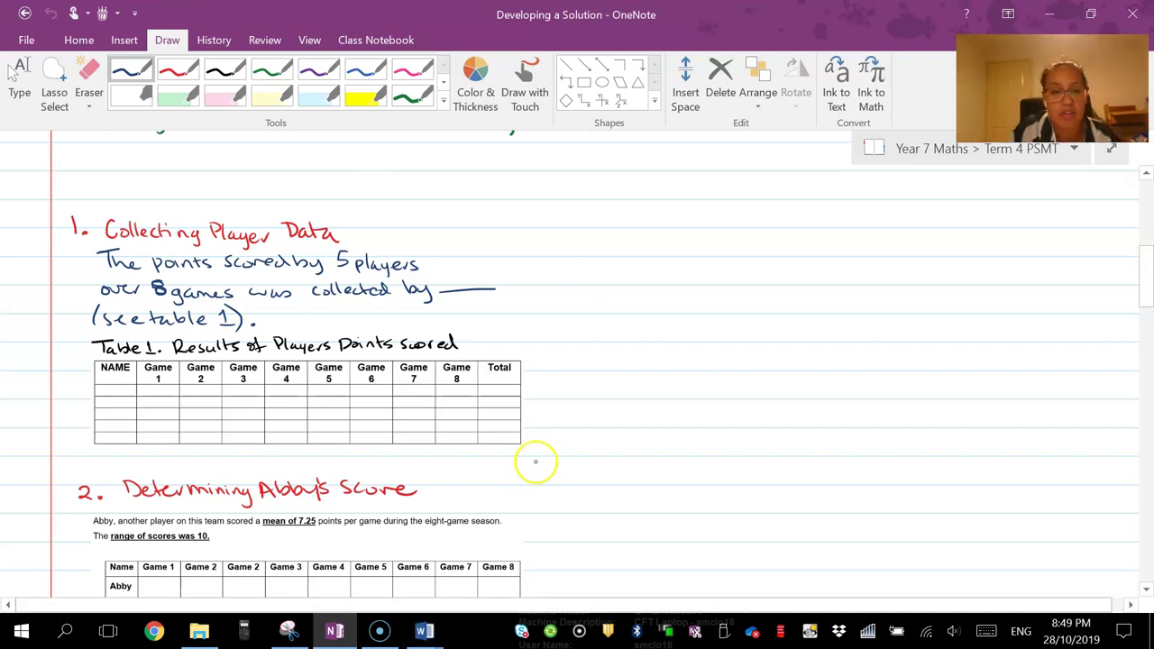
{"action": "scroll", "coordinate": [540, 451], "scroll_direction": "down", "scroll_amount": 1}
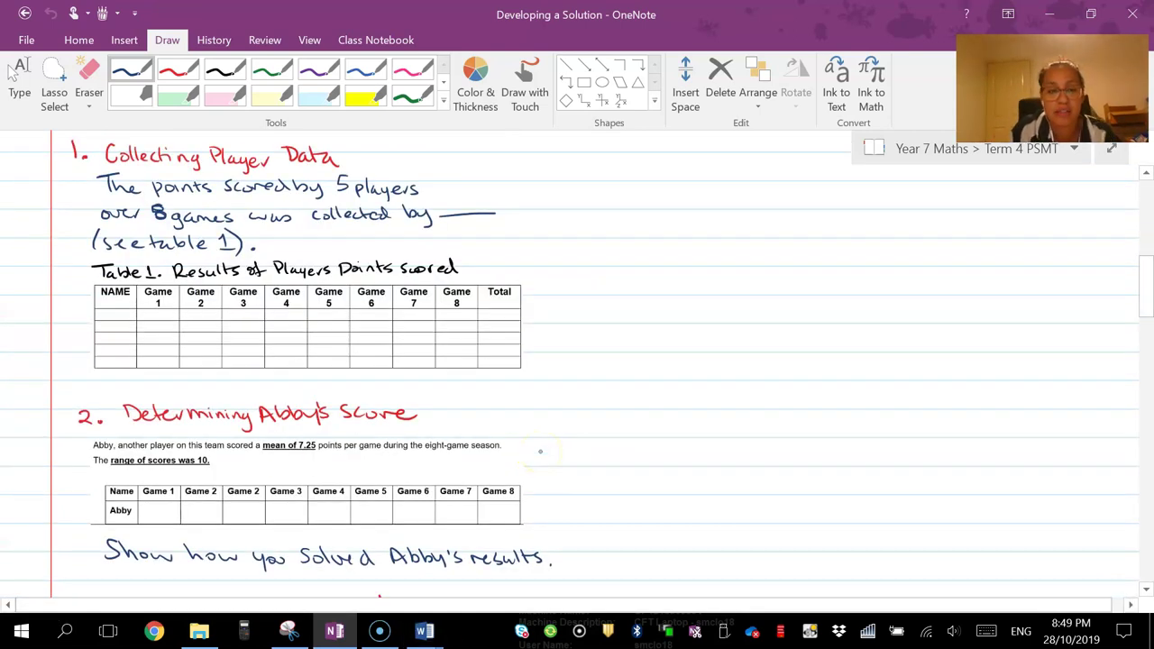
{"action": "scroll", "coordinate": [320, 354], "scroll_direction": "down", "scroll_amount": 3}
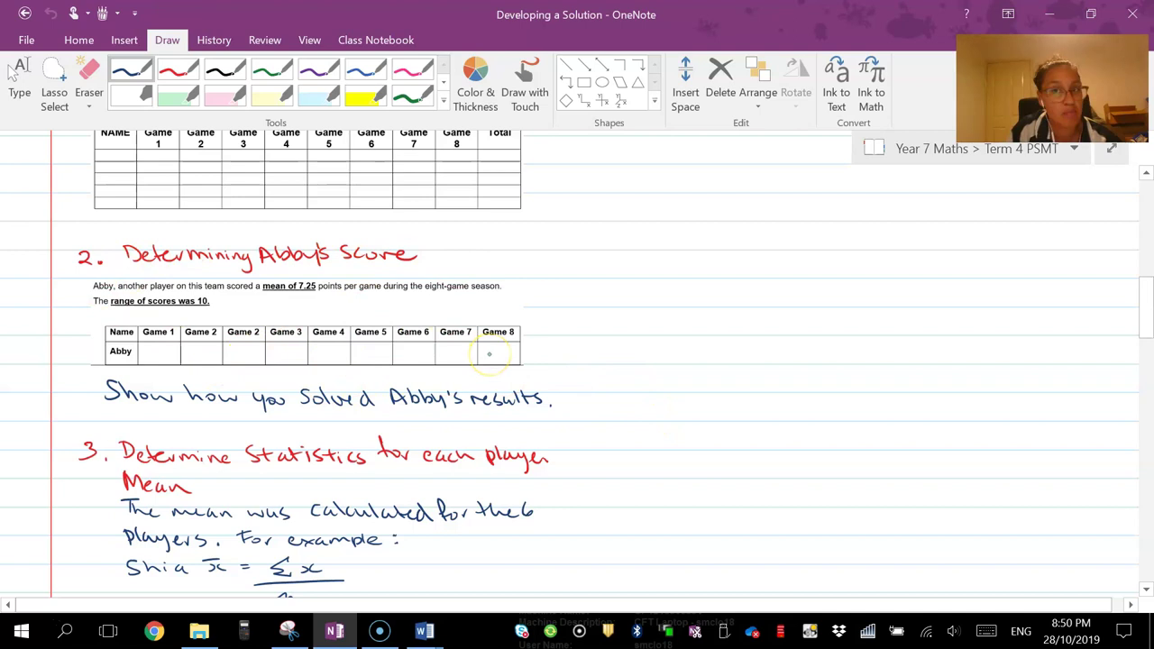
{"action": "scroll", "coordinate": [490, 354], "scroll_direction": "down", "scroll_amount": 5}
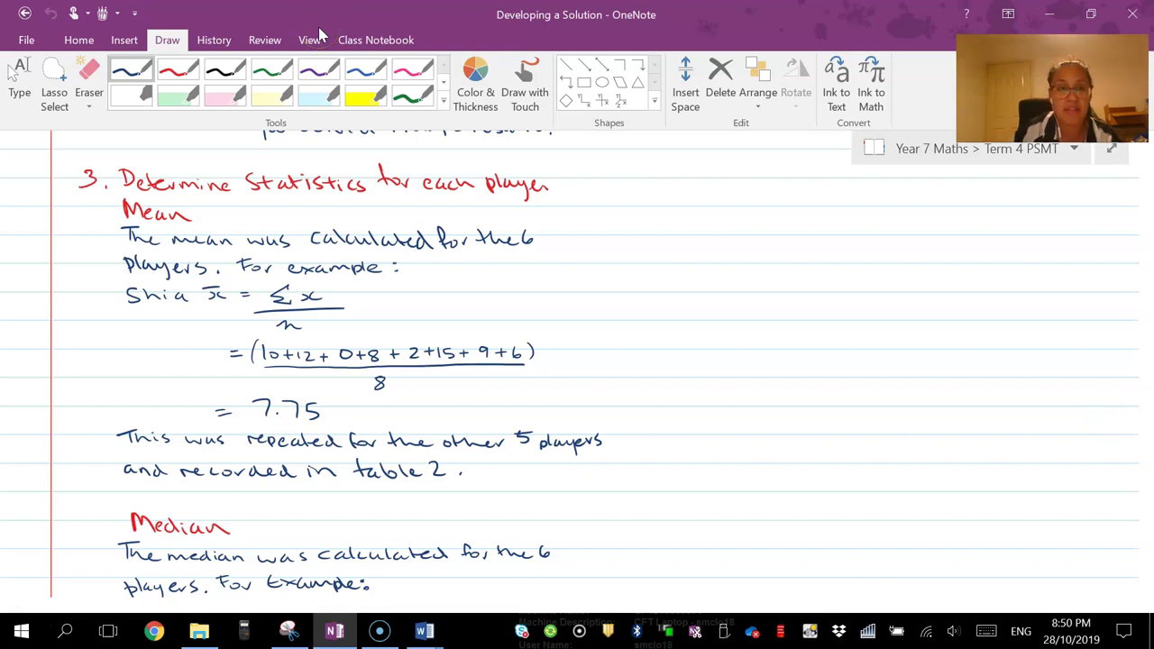
{"action": "left_click", "coordinate": [20, 77]}
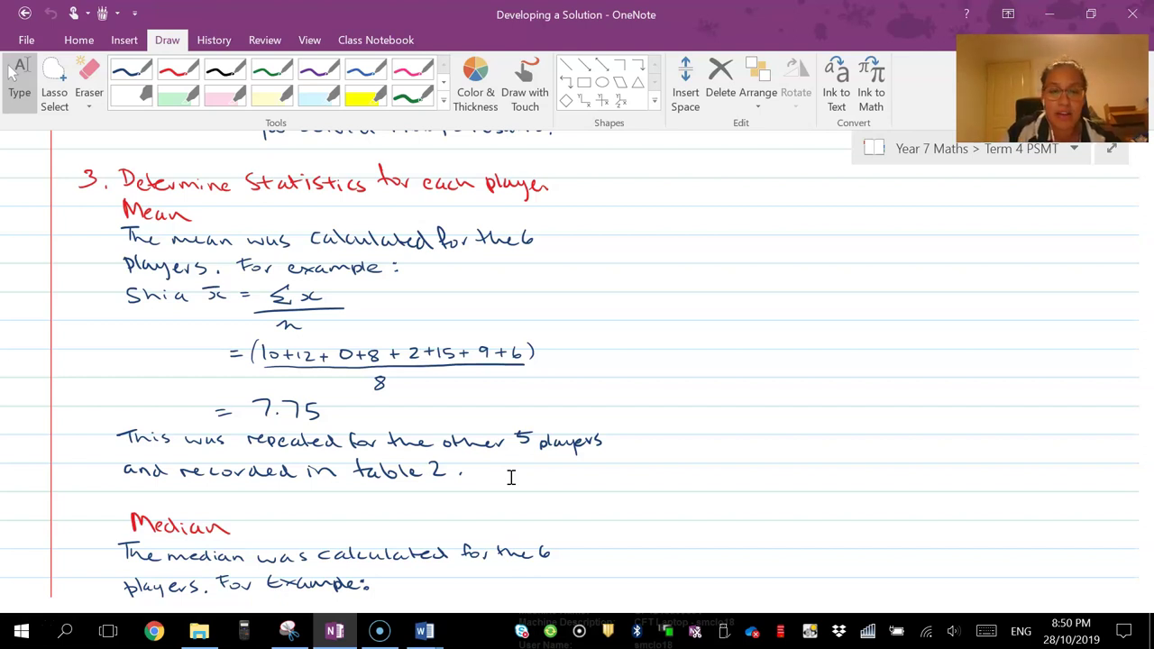
{"action": "scroll", "coordinate": [511, 478], "scroll_direction": "down", "scroll_amount": 5}
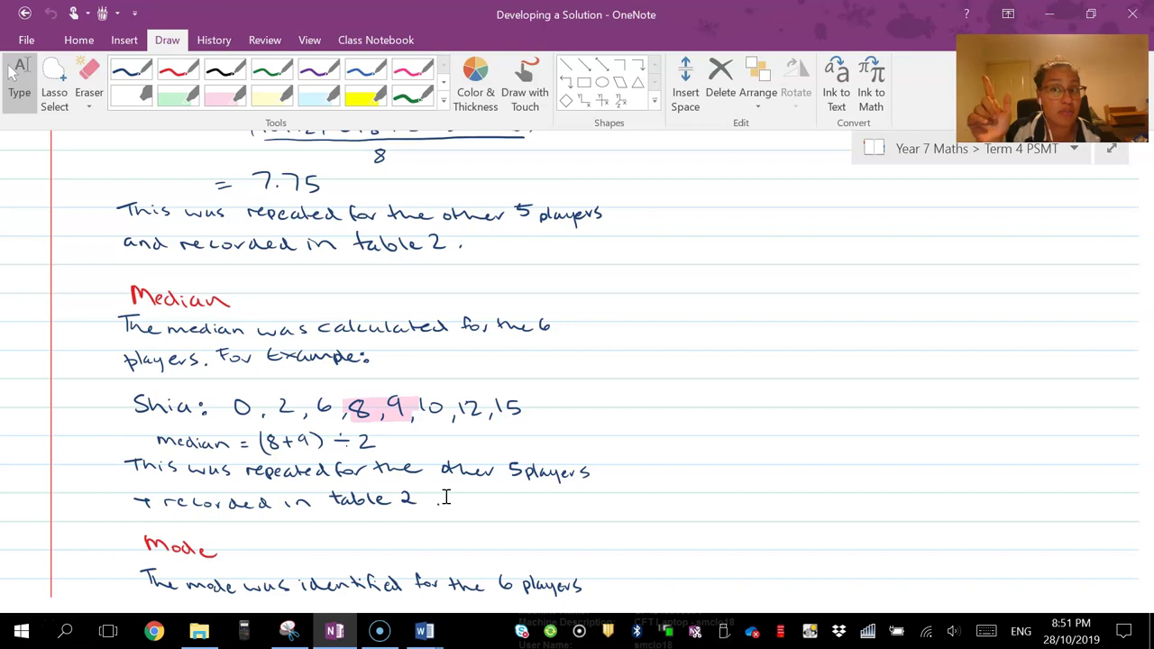
{"action": "scroll", "coordinate": [445, 497], "scroll_direction": "down", "scroll_amount": 4}
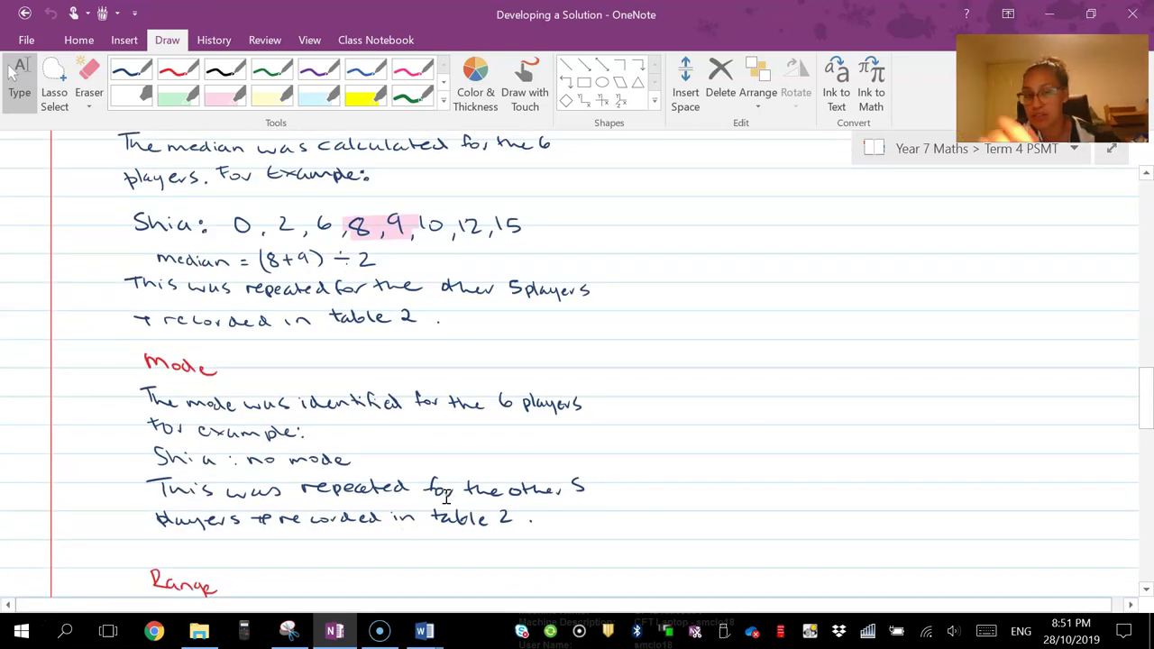
{"action": "scroll", "coordinate": [446, 497], "scroll_direction": "down", "scroll_amount": 7}
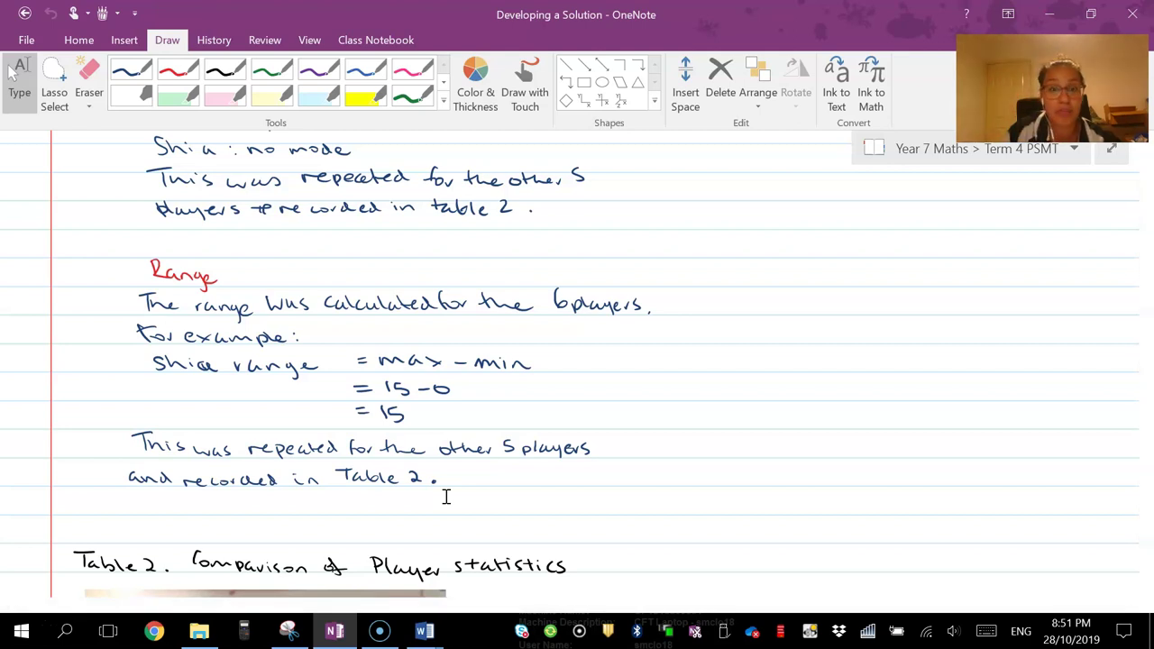
{"action": "scroll", "coordinate": [445, 497], "scroll_direction": "down", "scroll_amount": 7}
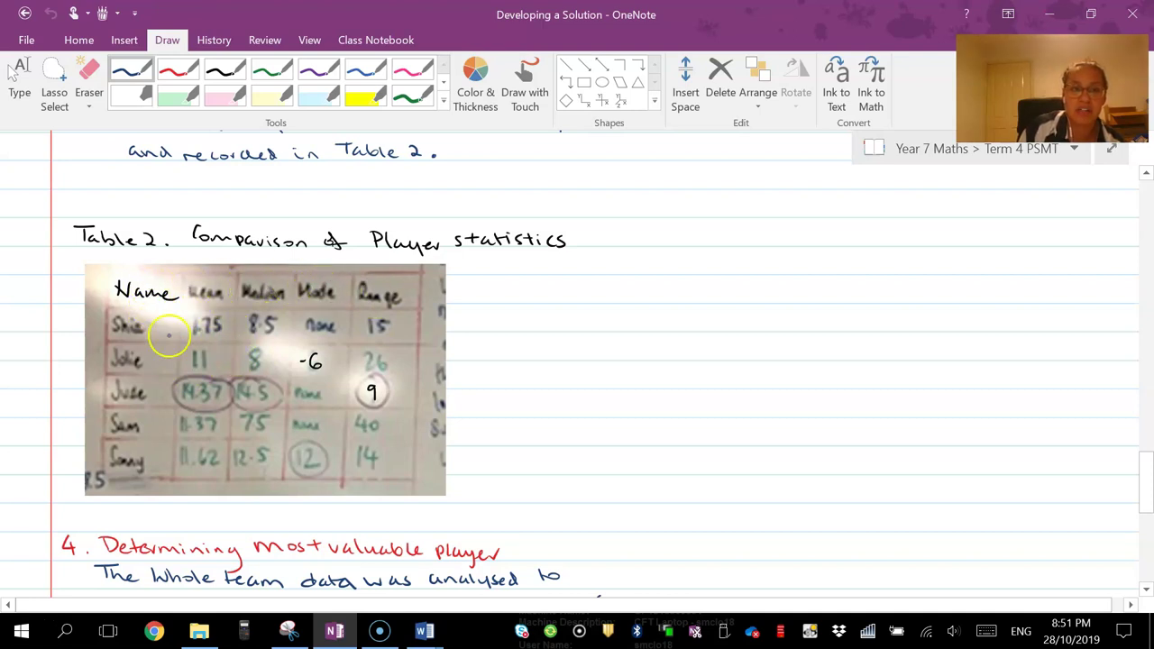
Handwrite the extra player's row with placeholders x, x1, x2 and x3 beneath the Table 2 image.
{"action": "left_click", "coordinate": [107, 490]}
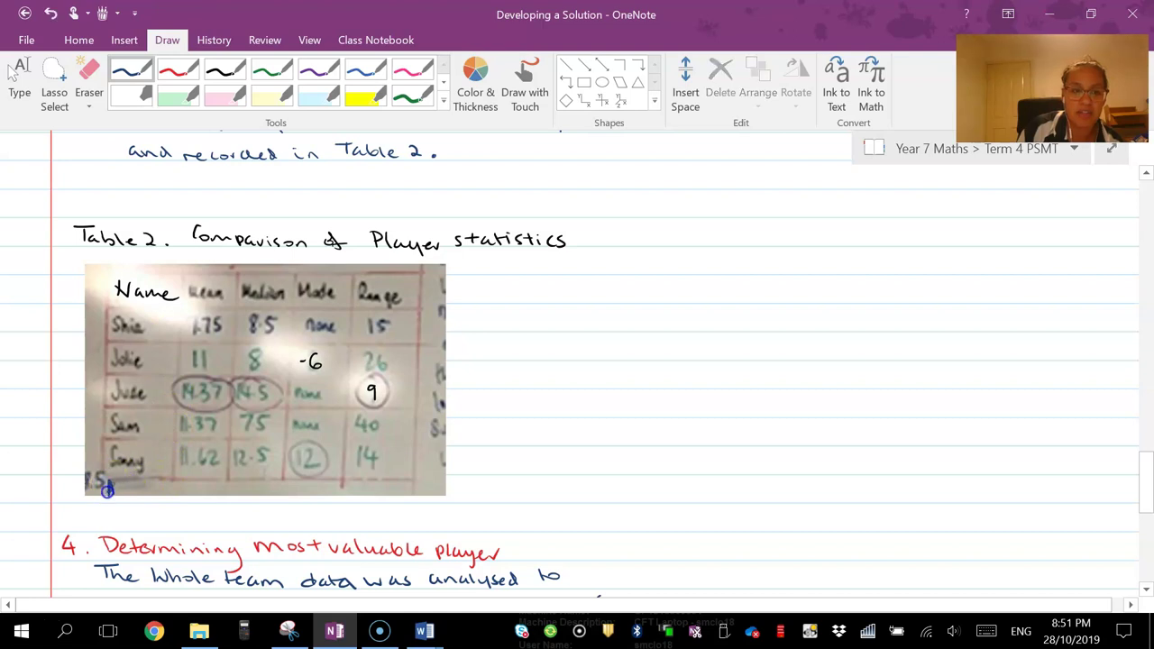
{"action": "mouse_move", "coordinate": [109, 490]}
{"action": "left_mouse_down"}
{"action": "mouse_move", "coordinate": [134, 479]}
{"action": "mouse_move", "coordinate": [141, 513]}
{"action": "mouse_move", "coordinate": [308, 482]}
{"action": "mouse_move", "coordinate": [413, 501]}
{"action": "left_mouse_up"}
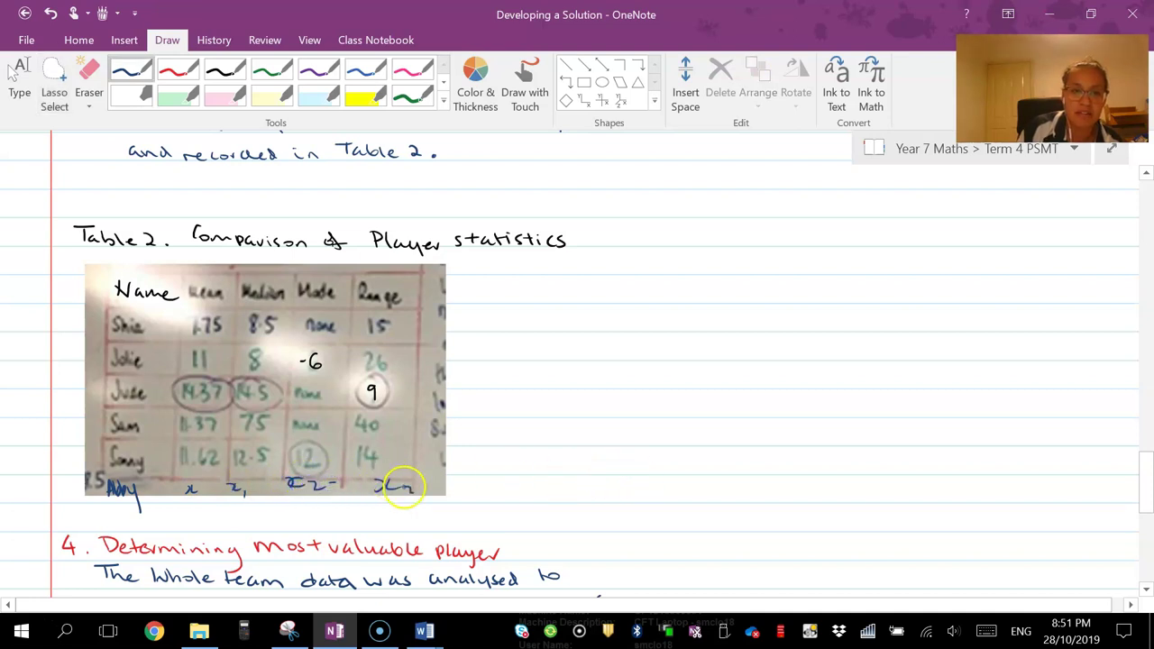
{"action": "key", "text": "Escape"}
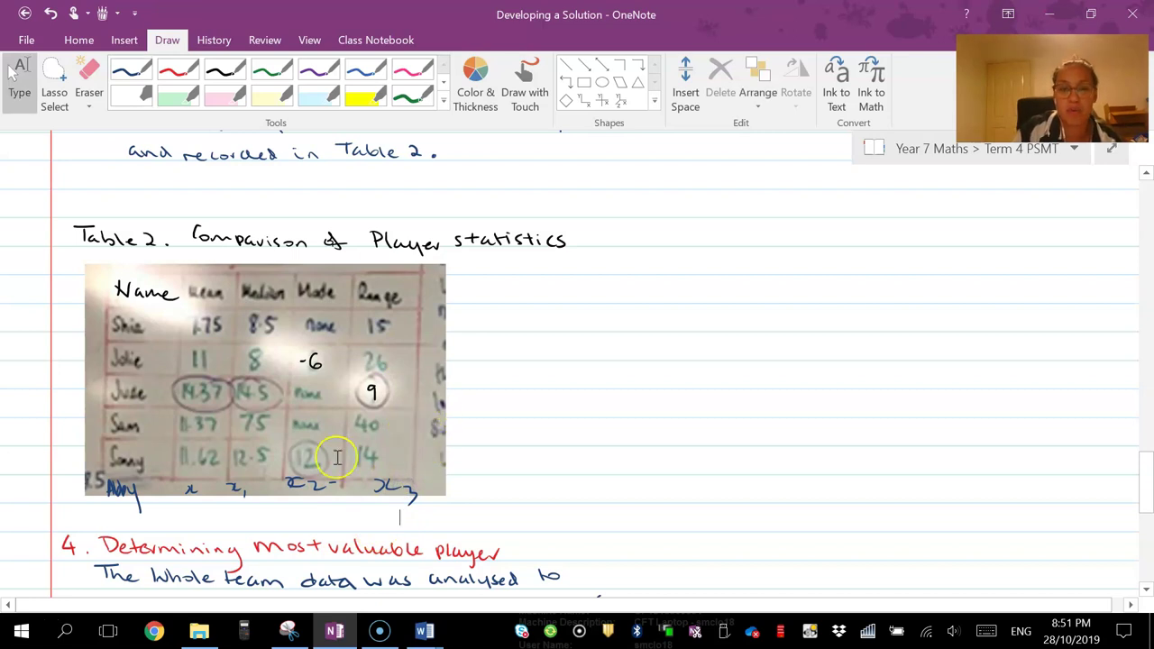
{"action": "scroll", "coordinate": [336, 459], "scroll_direction": "down", "scroll_amount": 1}
{"action": "scroll", "coordinate": [337, 458], "scroll_direction": "down", "scroll_amount": 5}
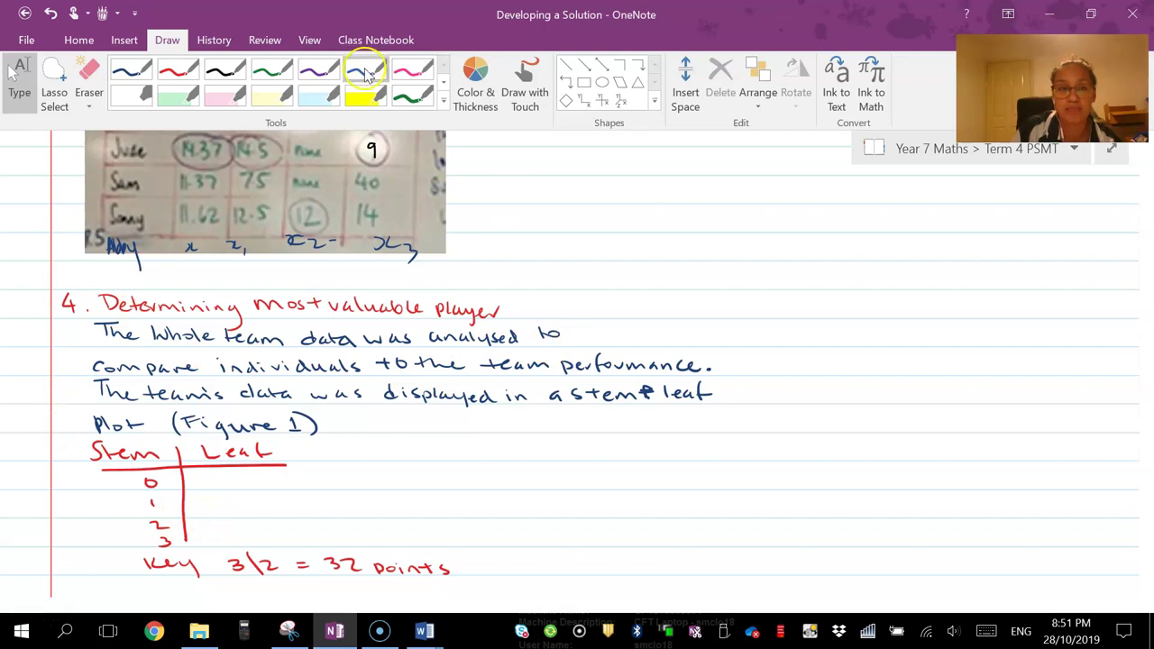
In pink ink beside the plot, recommend one whole-team stem and leaf with median, mode and mean.
{"action": "left_click", "coordinate": [412, 70]}
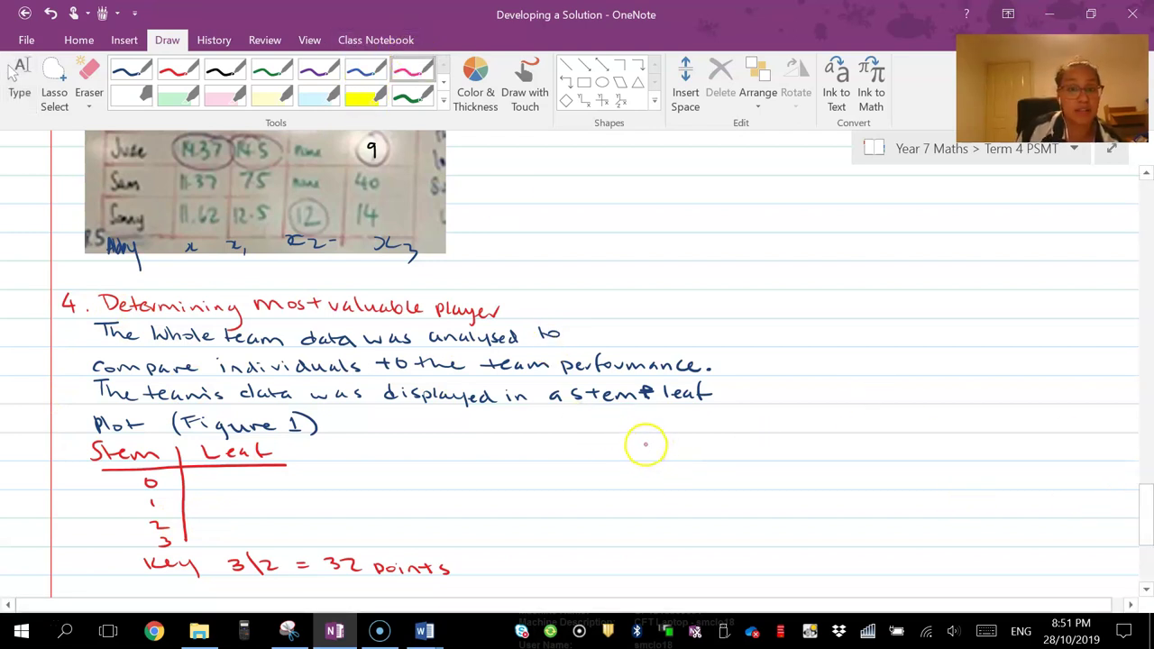
{"action": "mouse_move", "coordinate": [638, 457]}
{"action": "left_mouse_down"}
{"action": "mouse_move", "coordinate": [644, 442]}
{"action": "mouse_move", "coordinate": [905, 449]}
{"action": "left_mouse_up"}
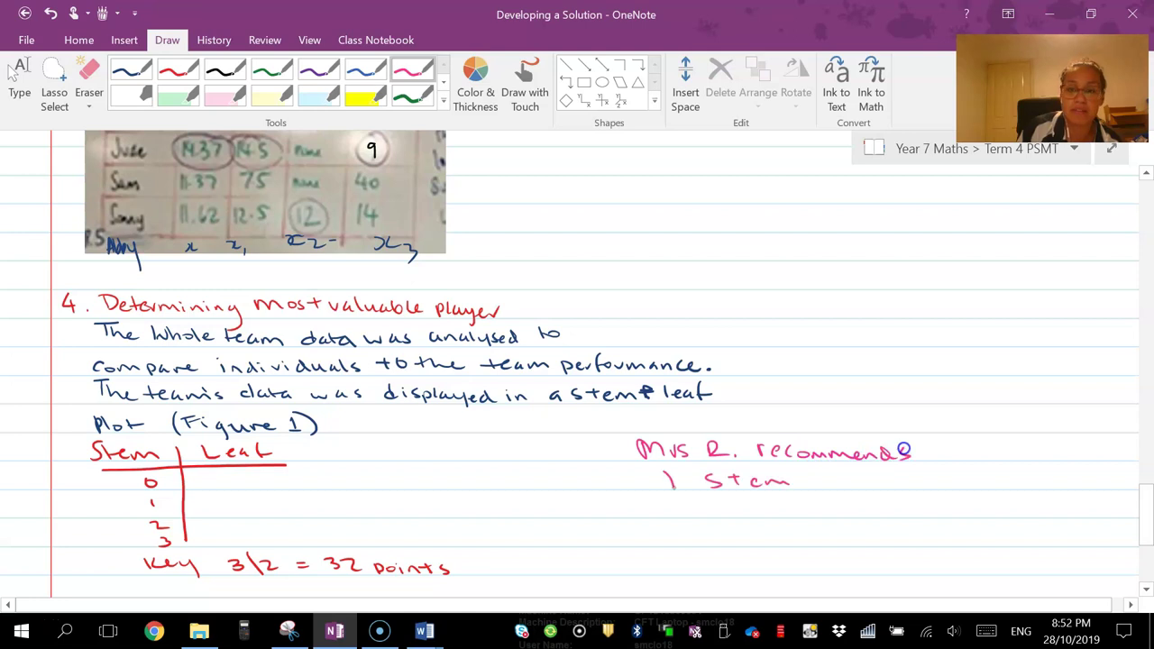
{"action": "mouse_move", "coordinate": [810, 482]}
{"action": "left_mouse_down"}
{"action": "mouse_move", "coordinate": [842, 484]}
{"action": "mouse_move", "coordinate": [737, 508]}
{"action": "mouse_move", "coordinate": [988, 503]}
{"action": "left_mouse_up"}
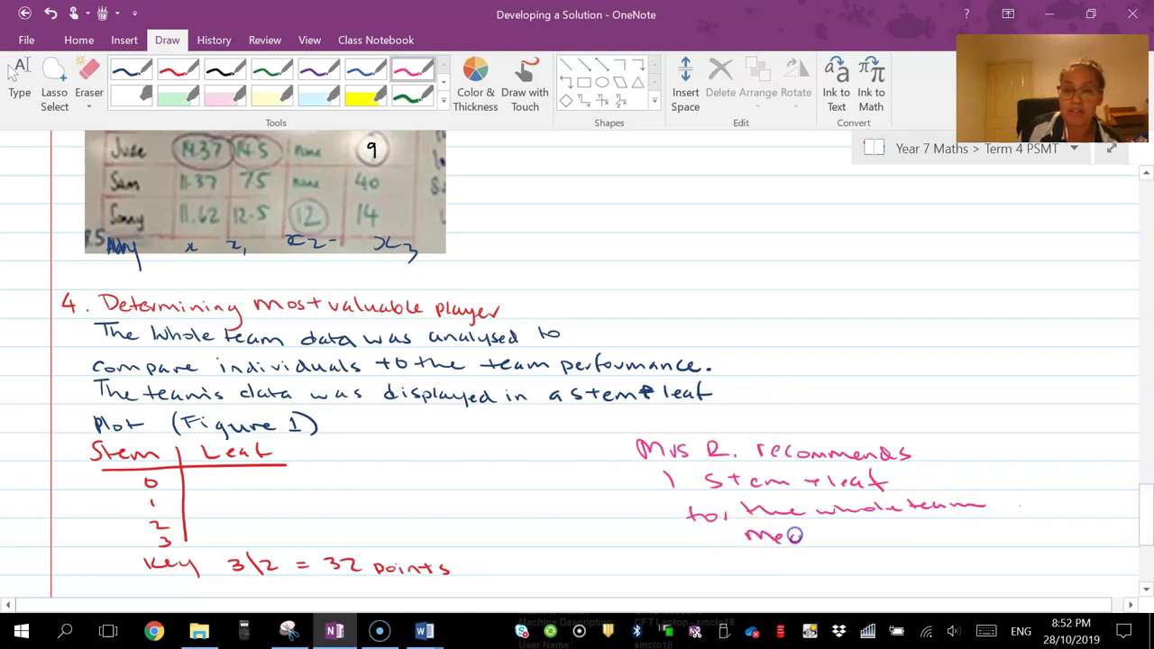
{"action": "mouse_move", "coordinate": [815, 539]}
{"action": "left_mouse_down"}
{"action": "mouse_move", "coordinate": [924, 523]}
{"action": "mouse_move", "coordinate": [992, 545]}
{"action": "left_mouse_up"}
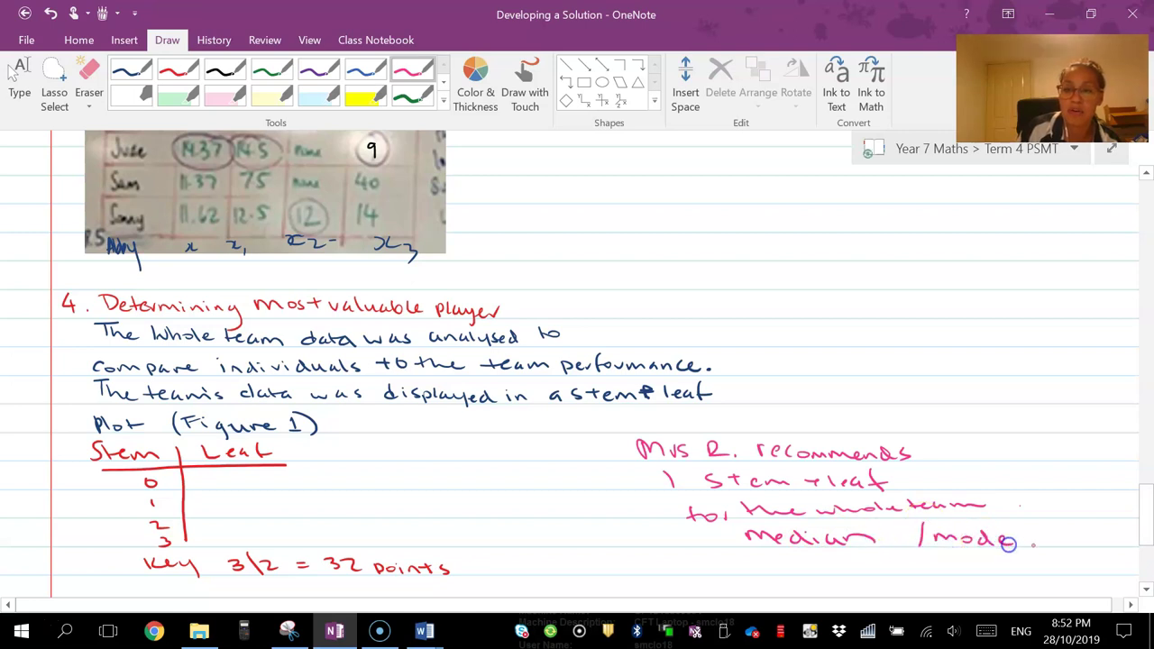
{"action": "left_click_drag", "start_coordinate": [753, 561], "coordinate": [852, 570]}
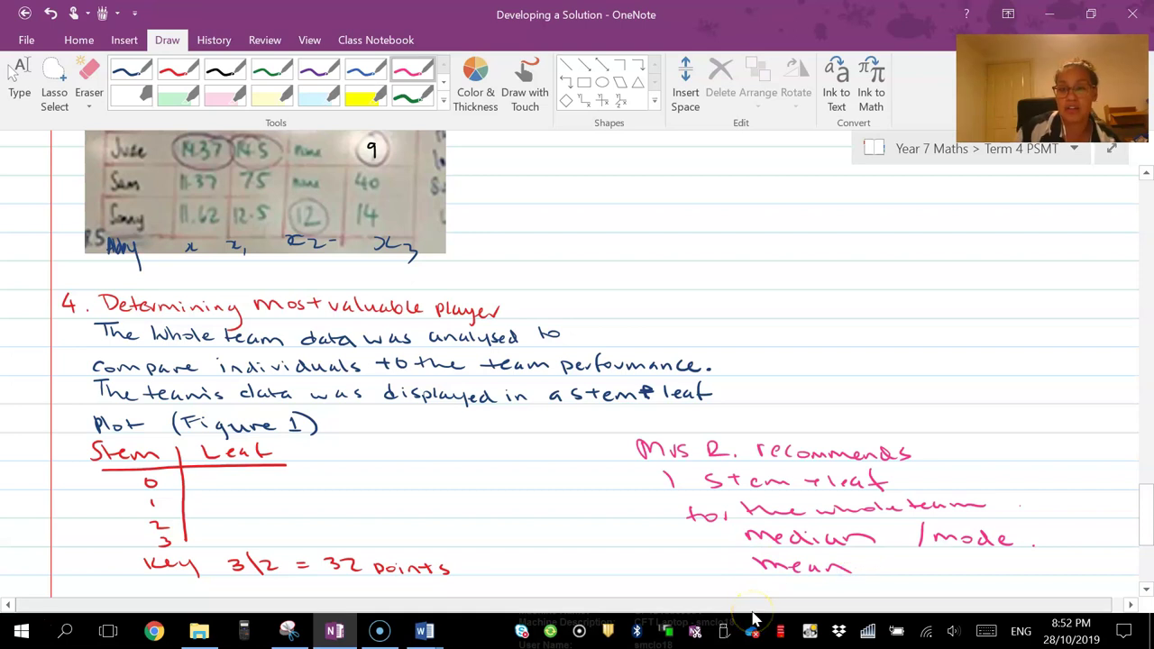
{"action": "left_click", "coordinate": [819, 559]}
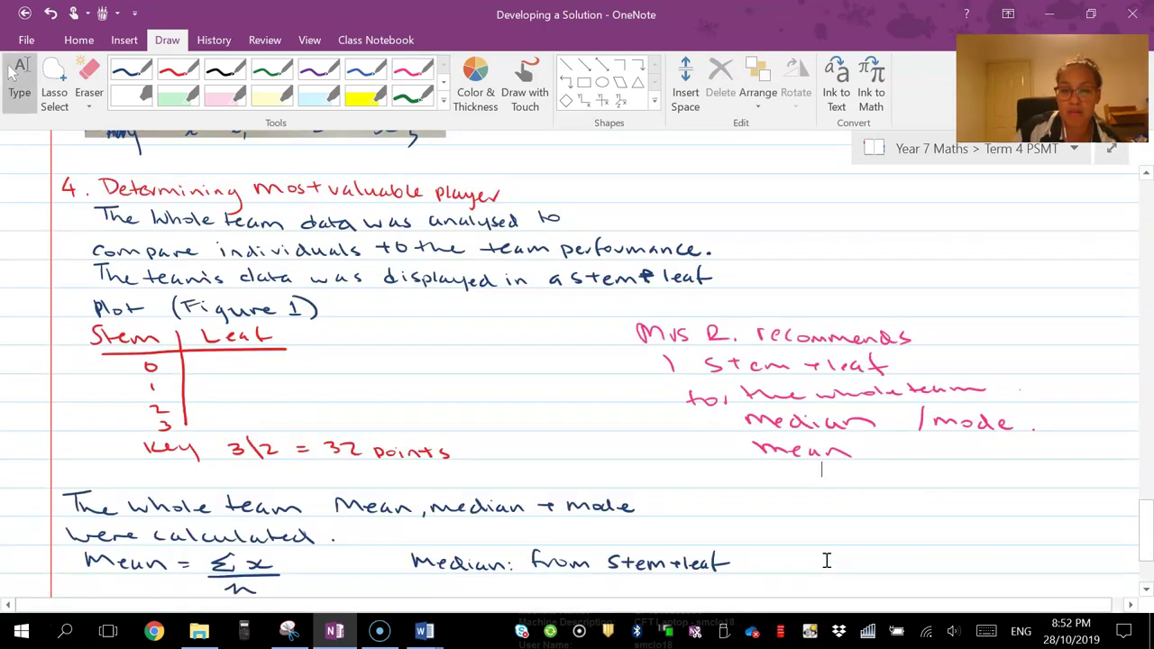
{"action": "scroll", "coordinate": [826, 561], "scroll_direction": "down", "scroll_amount": 1}
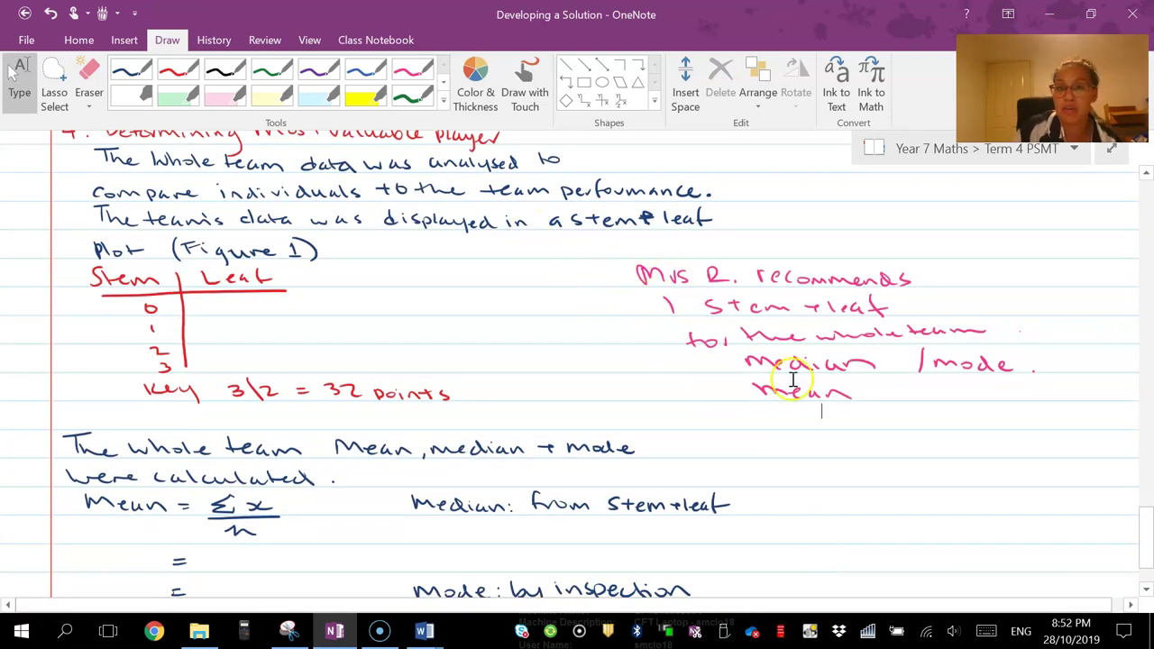
Highlight all five lines of the pink recommendation note with the yellow highlighter.
{"action": "left_click", "coordinate": [357, 98]}
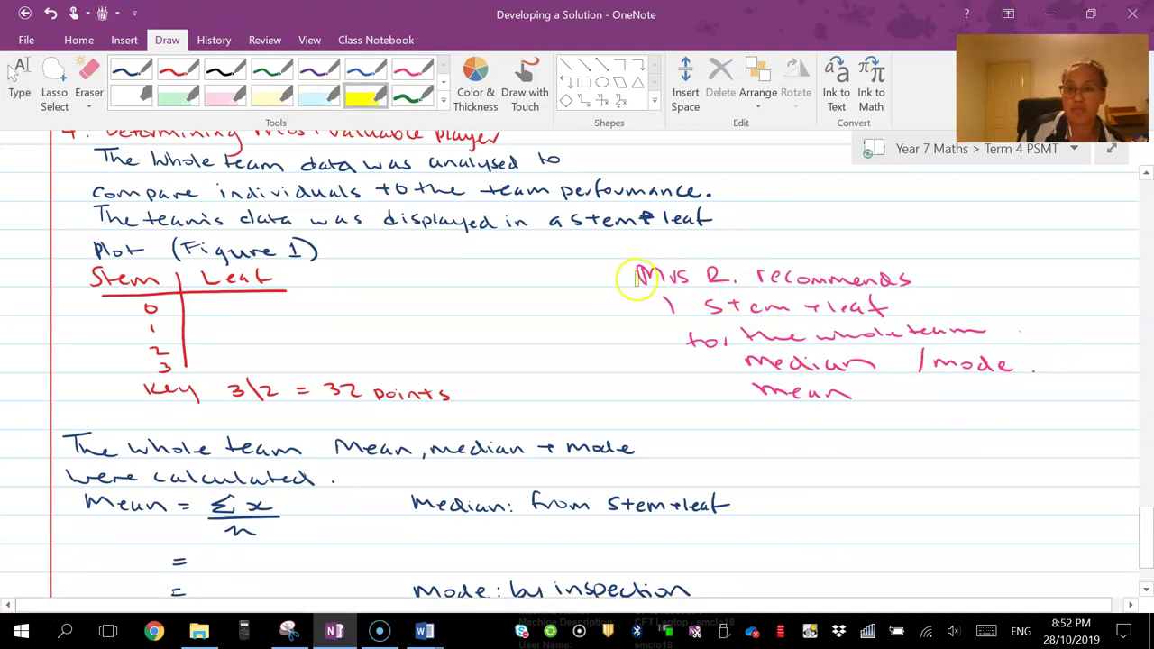
{"action": "left_click_drag", "start_coordinate": [637, 278], "coordinate": [911, 278]}
{"action": "left_click_drag", "start_coordinate": [651, 307], "coordinate": [889, 306]}
{"action": "left_click_drag", "start_coordinate": [678, 336], "coordinate": [946, 334]}
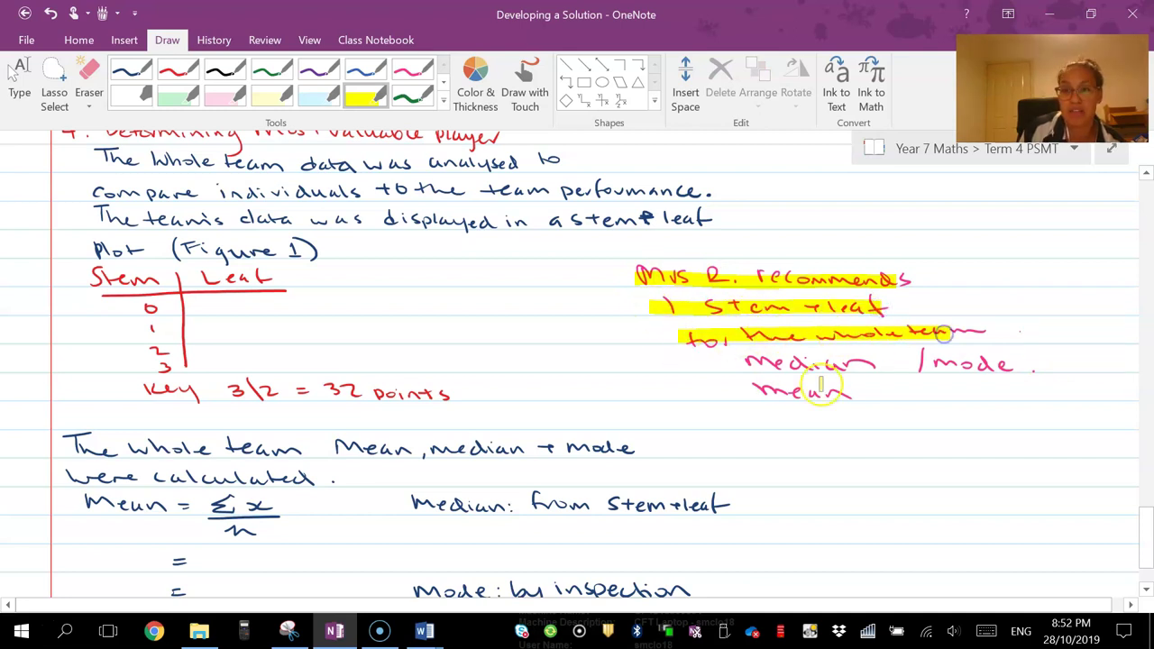
{"action": "left_click_drag", "start_coordinate": [745, 365], "coordinate": [994, 365]}
{"action": "mouse_move", "coordinate": [852, 390]}
{"action": "left_mouse_down"}
{"action": "mouse_move", "coordinate": [739, 390]}
{"action": "mouse_move", "coordinate": [876, 391]}
{"action": "left_mouse_up"}
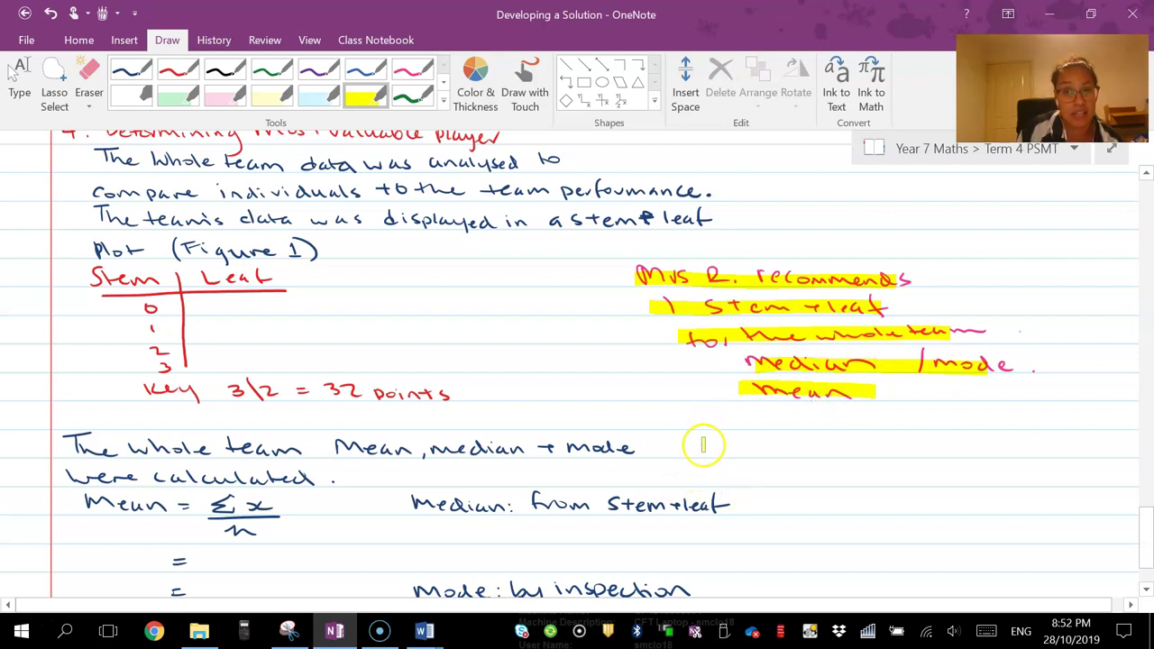
{"action": "key", "text": "Escape"}
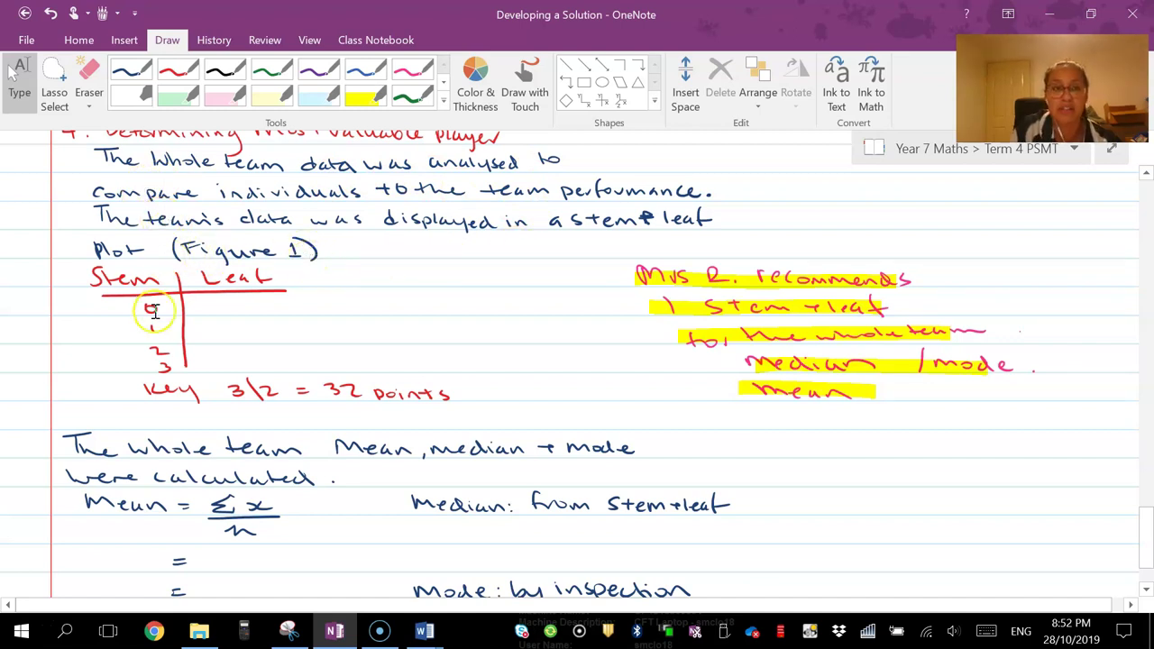
In dark ink, handwrite the Figure 1 caption about points scored below the plot key.
{"action": "left_click", "coordinate": [233, 74]}
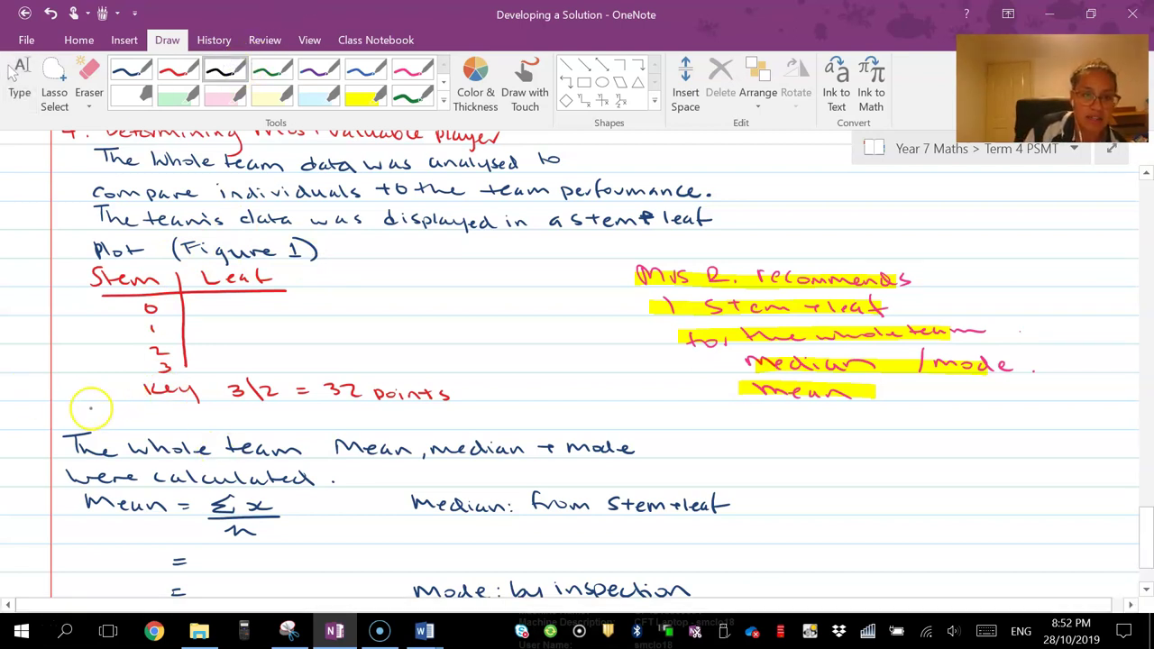
{"action": "left_click_drag", "start_coordinate": [90, 405], "coordinate": [171, 420]}
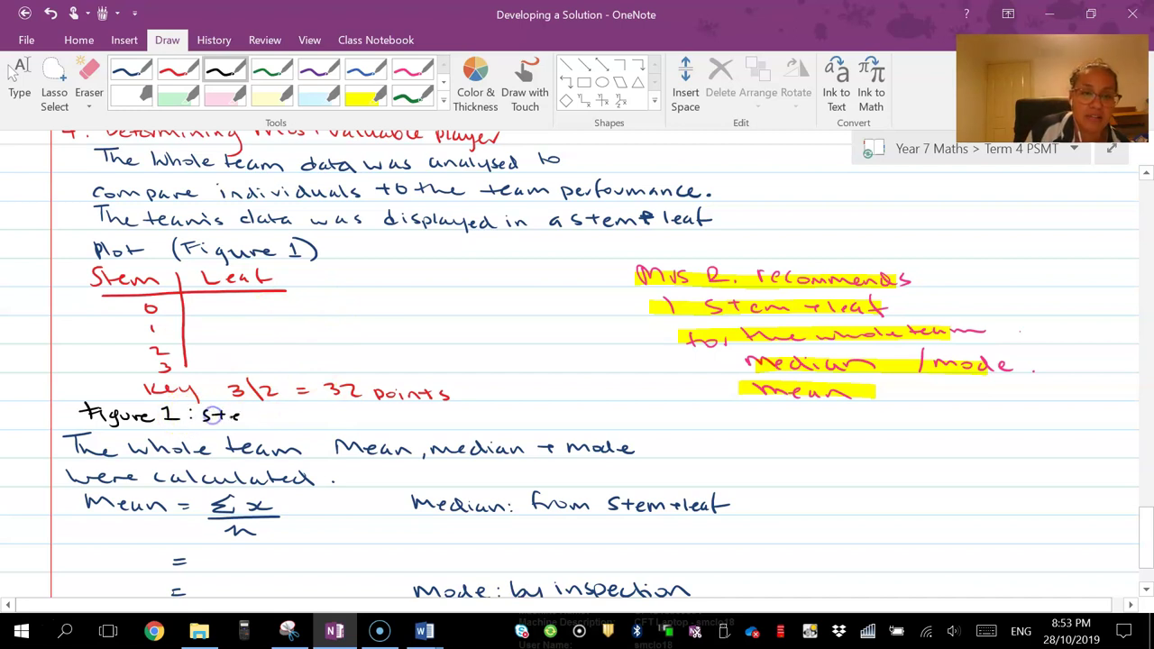
{"action": "left_click_drag", "start_coordinate": [214, 416], "coordinate": [601, 415]}
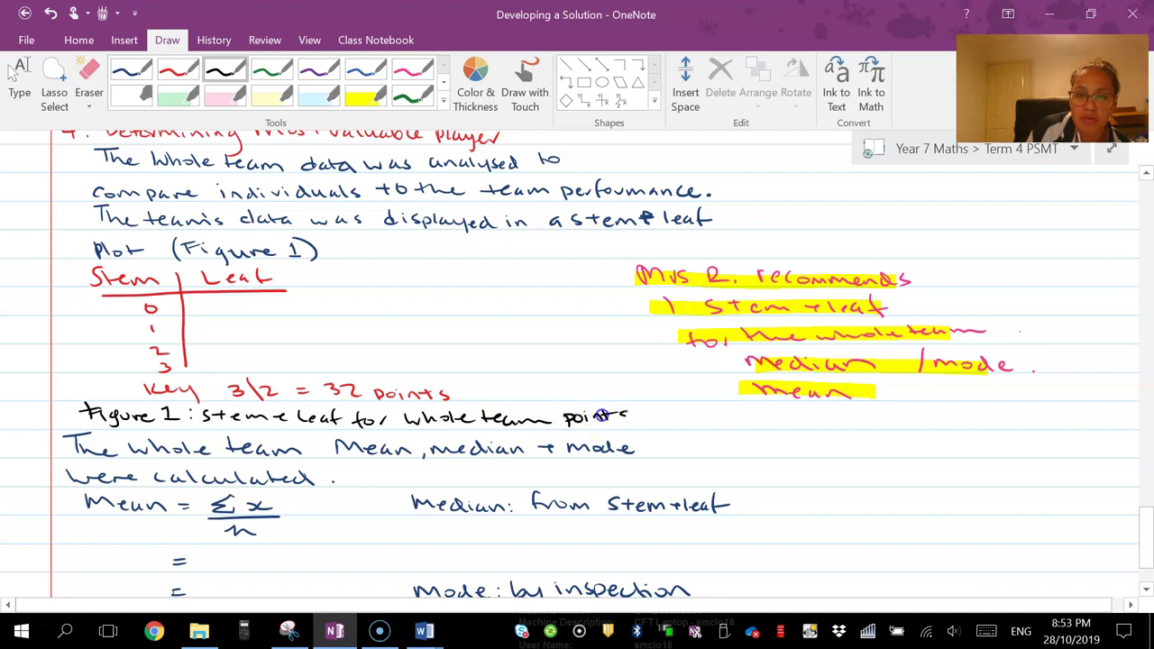
{"action": "left_click_drag", "start_coordinate": [672, 414], "coordinate": [738, 415]}
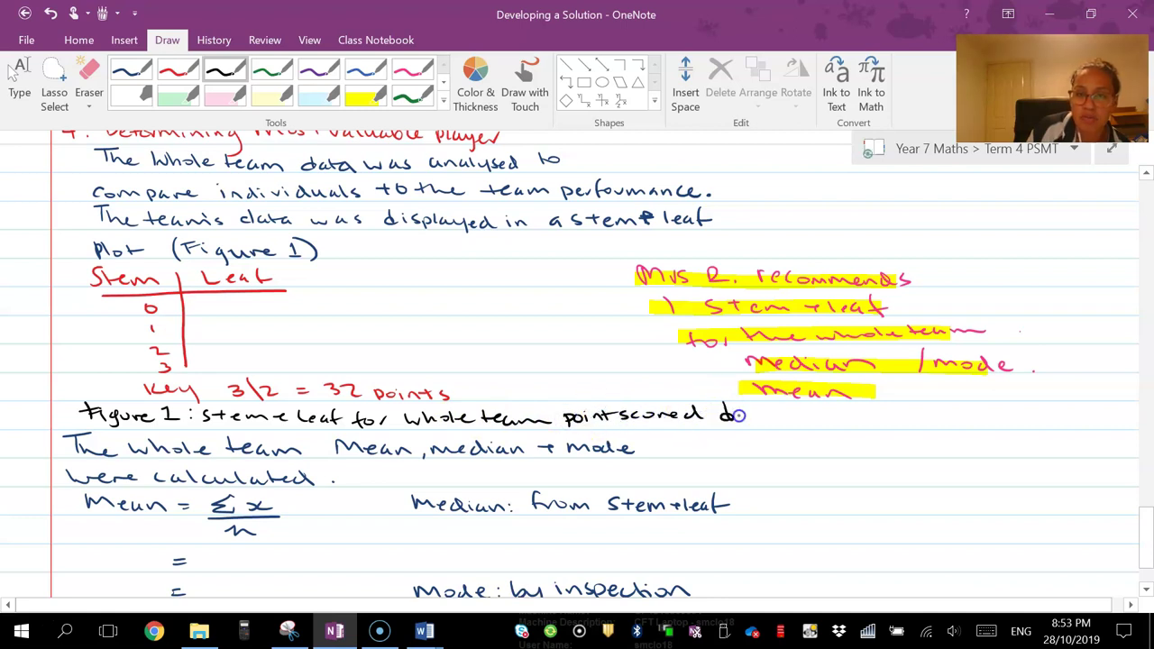
{"action": "left_click", "coordinate": [657, 427]}
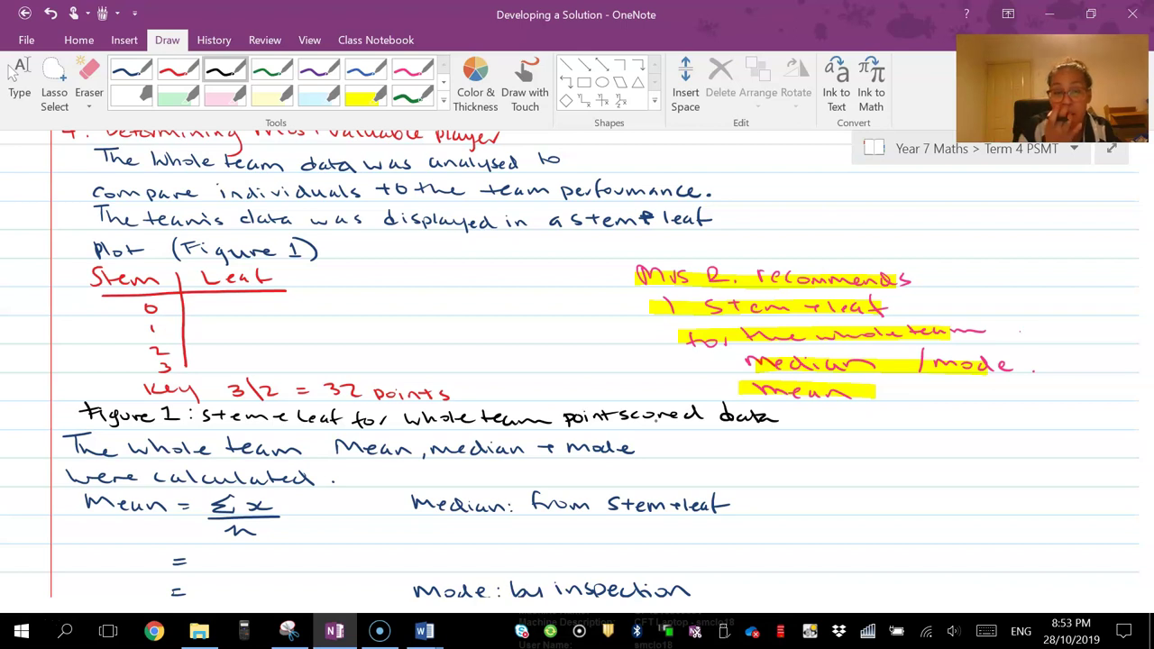
{"action": "left_click", "coordinate": [20, 81]}
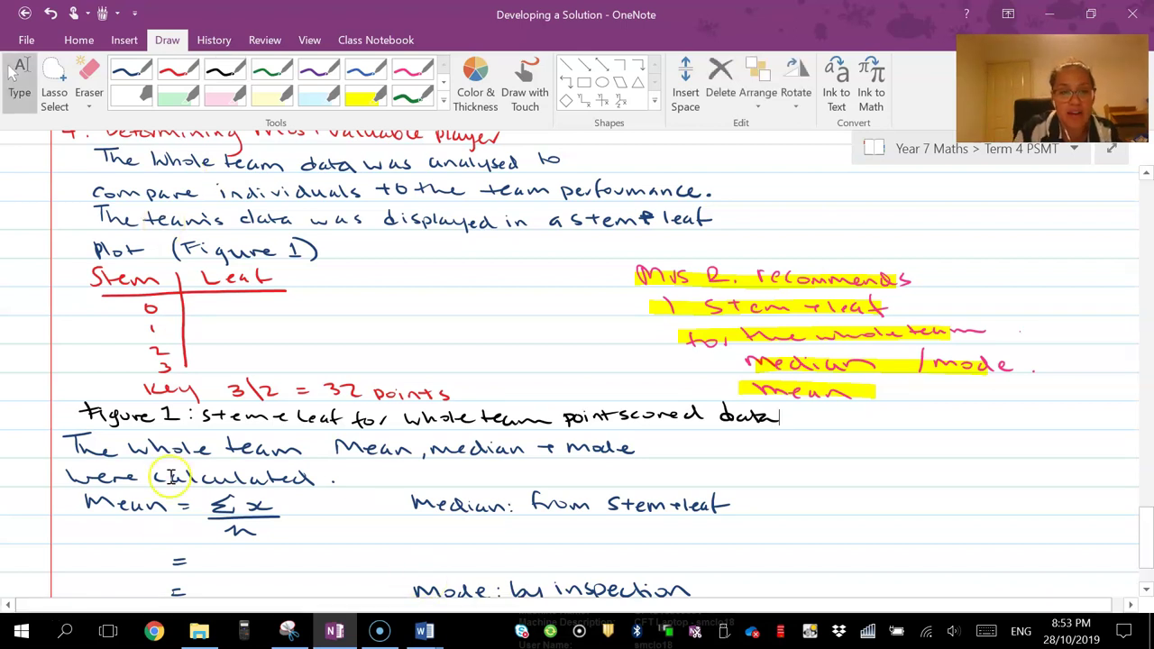
{"action": "scroll", "coordinate": [172, 476], "scroll_direction": "down", "scroll_amount": 3}
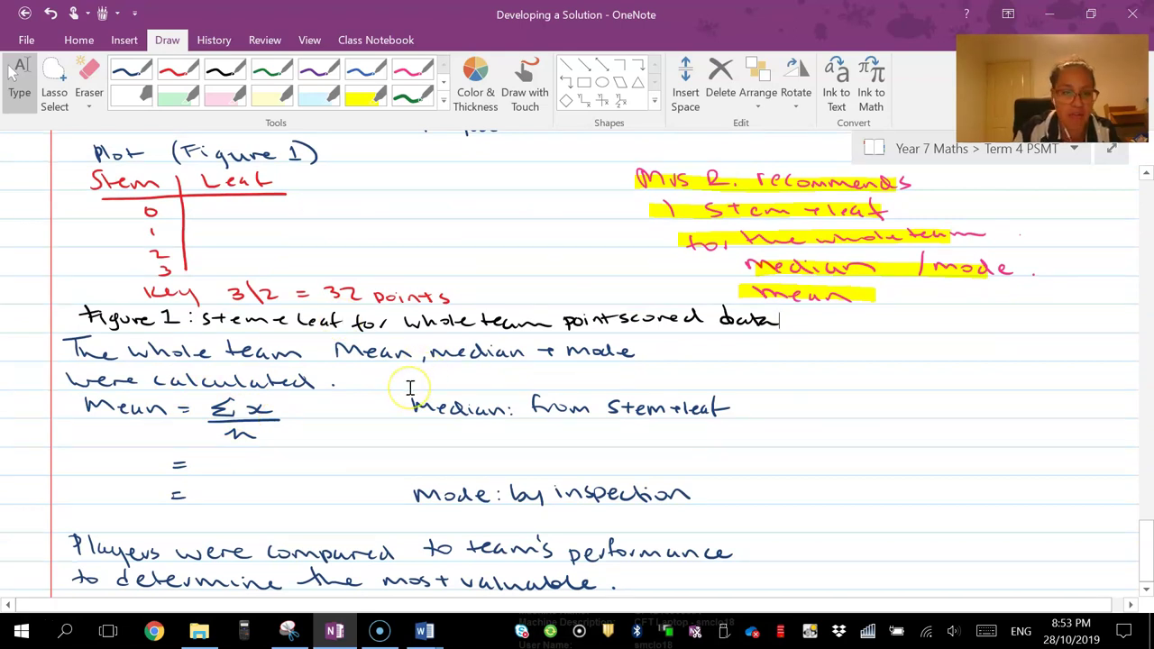
Handwrite 'and range' after 'mean, median + mode' in the statistics sentence.
{"action": "left_click", "coordinate": [131, 70]}
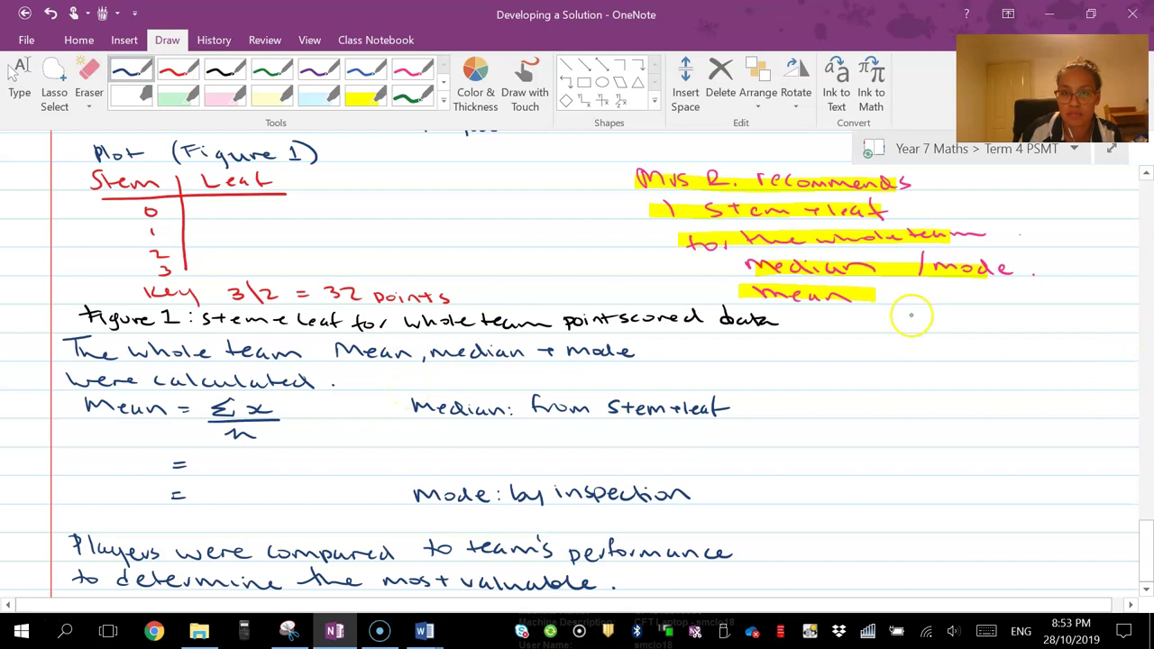
{"action": "left_click_drag", "start_coordinate": [695, 347], "coordinate": [792, 352]}
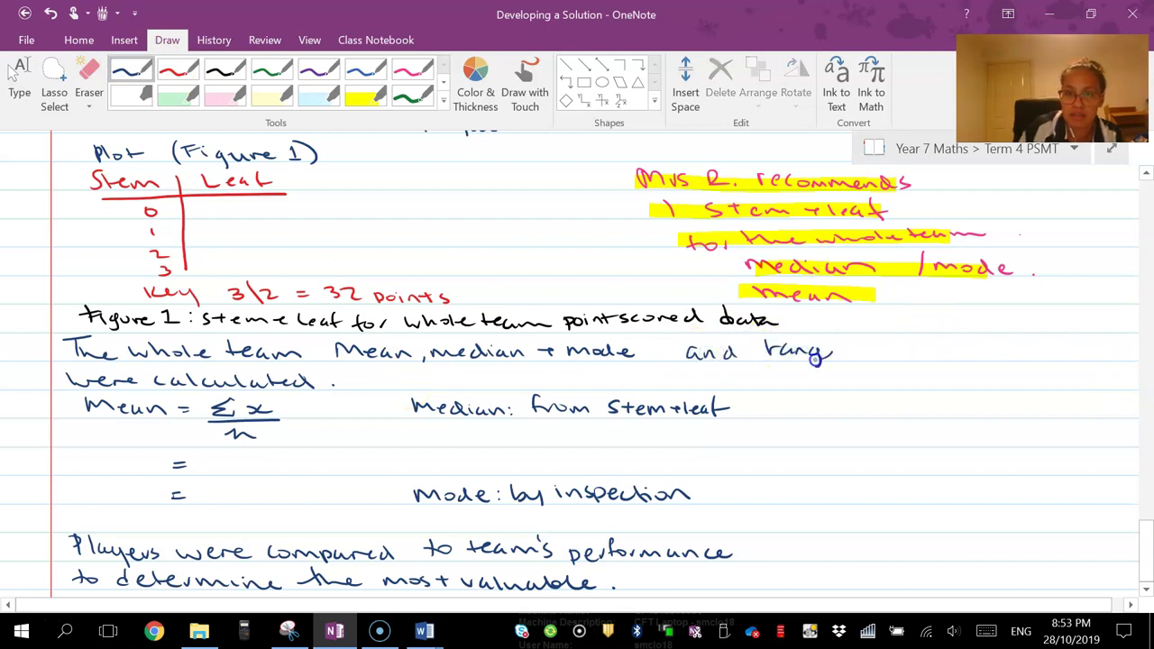
{"action": "key", "text": "Escape"}
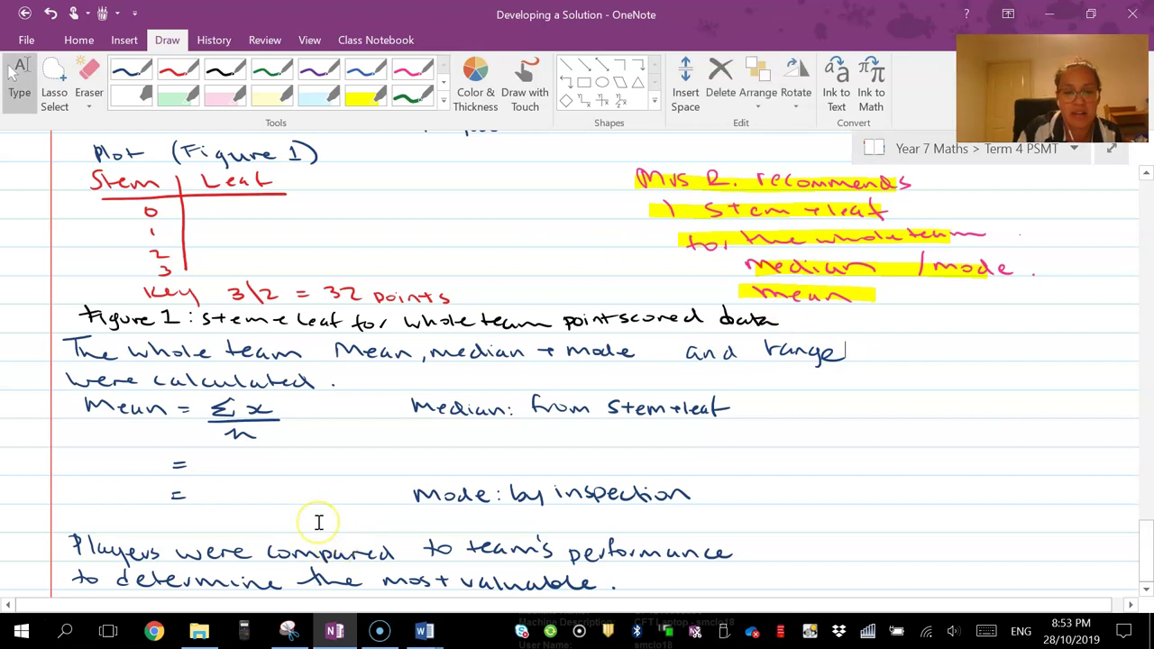
{"action": "left_click", "coordinate": [375, 515]}
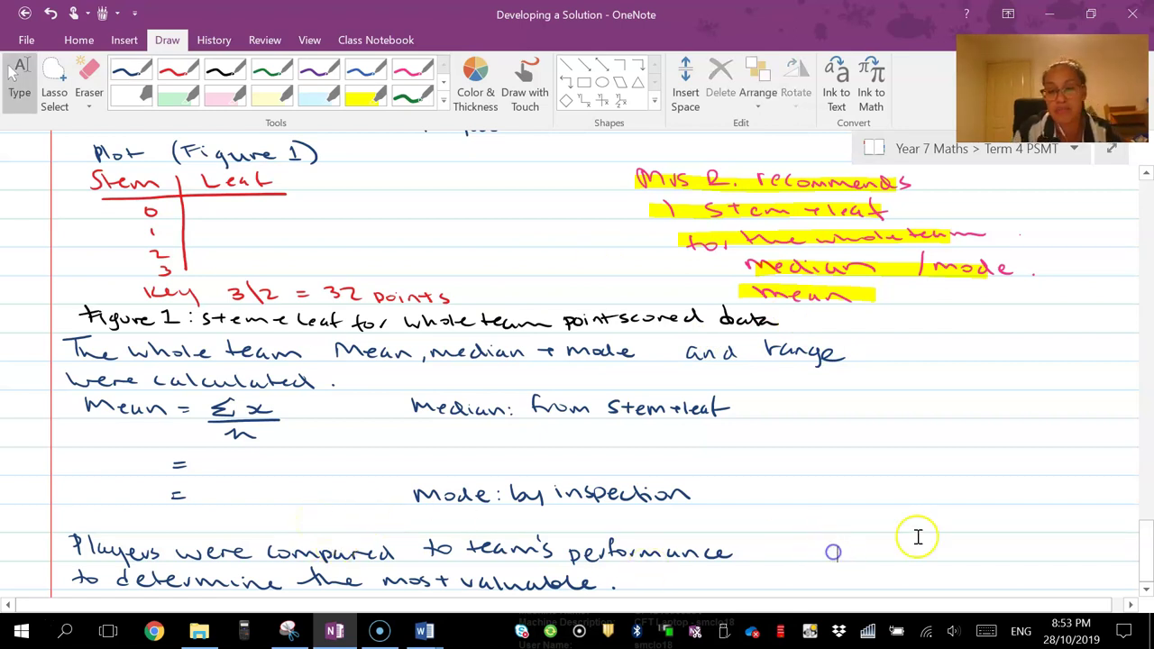
{"action": "scroll", "coordinate": [1147, 592], "scroll_direction": "down", "scroll_amount": 5}
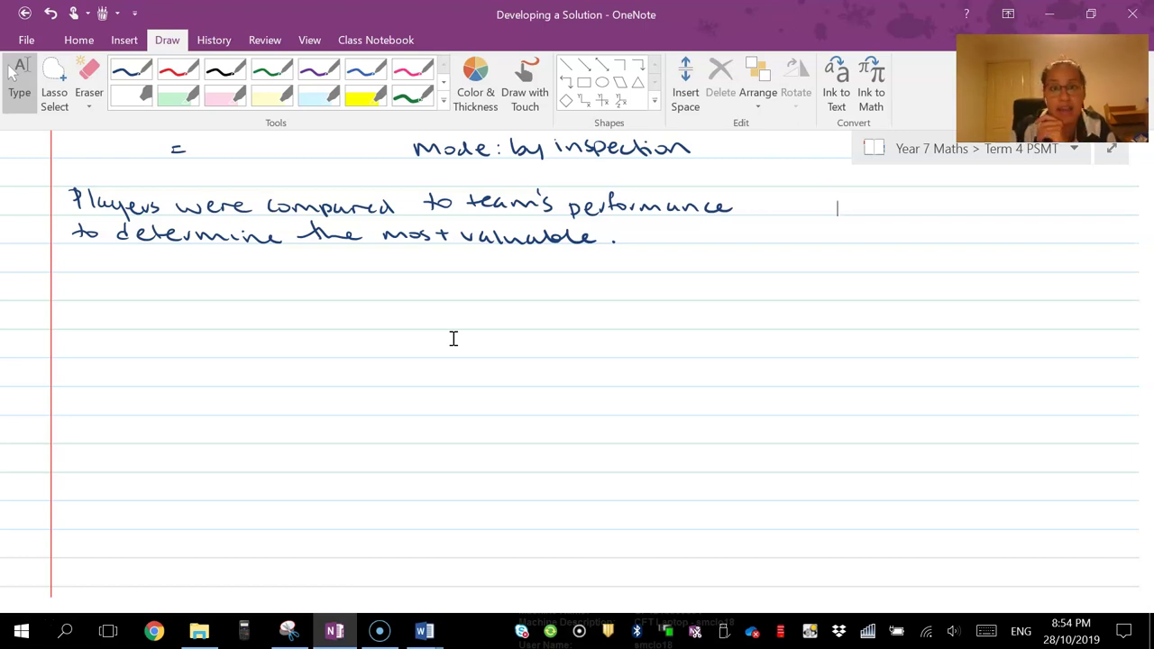
{"action": "scroll", "coordinate": [454, 338], "scroll_direction": "up", "scroll_amount": 2}
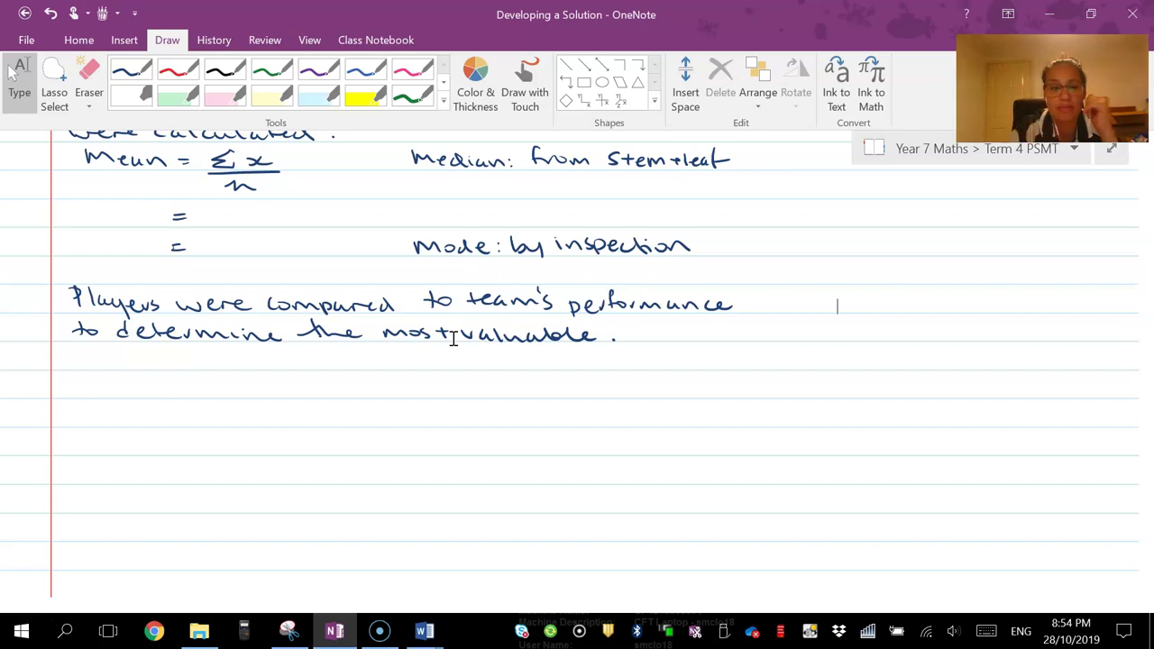
{"action": "scroll", "coordinate": [218, 391], "scroll_direction": "up", "scroll_amount": 1}
{"action": "scroll", "coordinate": [218, 392], "scroll_direction": "up", "scroll_amount": 5}
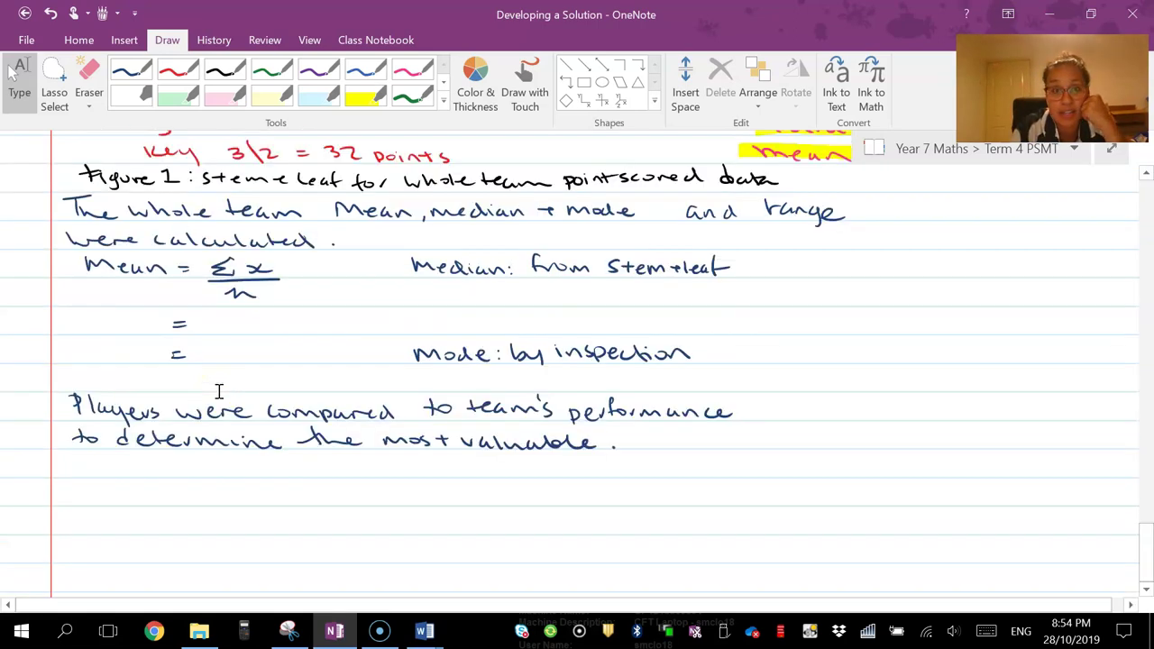
{"action": "scroll", "coordinate": [218, 391], "scroll_direction": "up", "scroll_amount": 7}
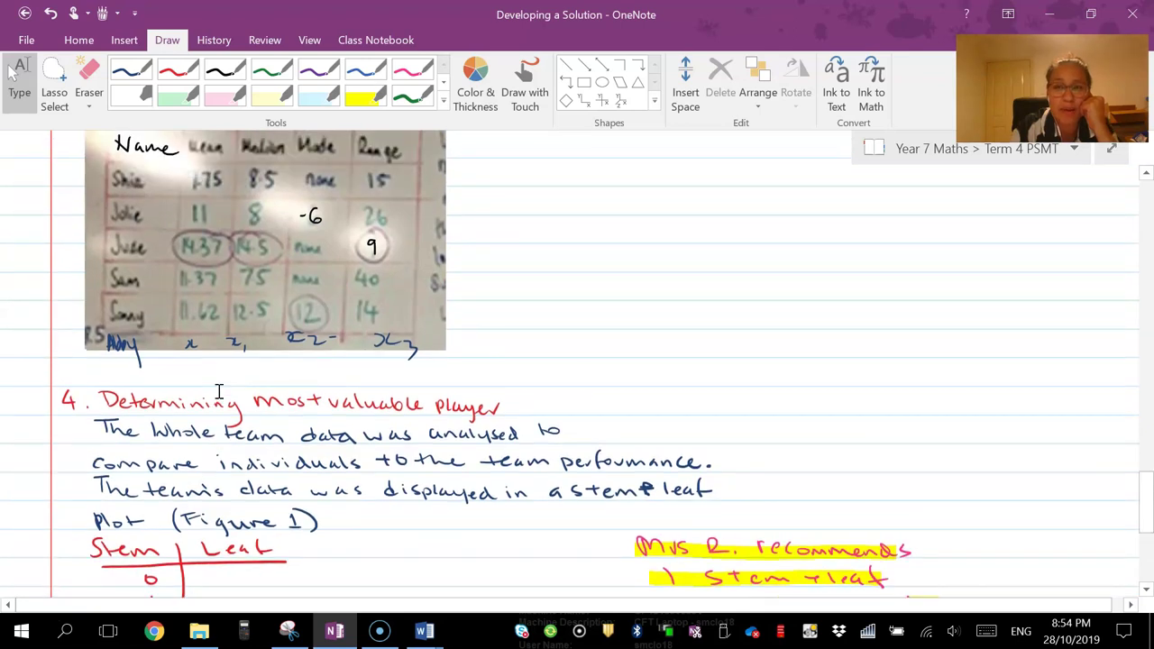
{"action": "scroll", "coordinate": [219, 391], "scroll_direction": "up", "scroll_amount": 10}
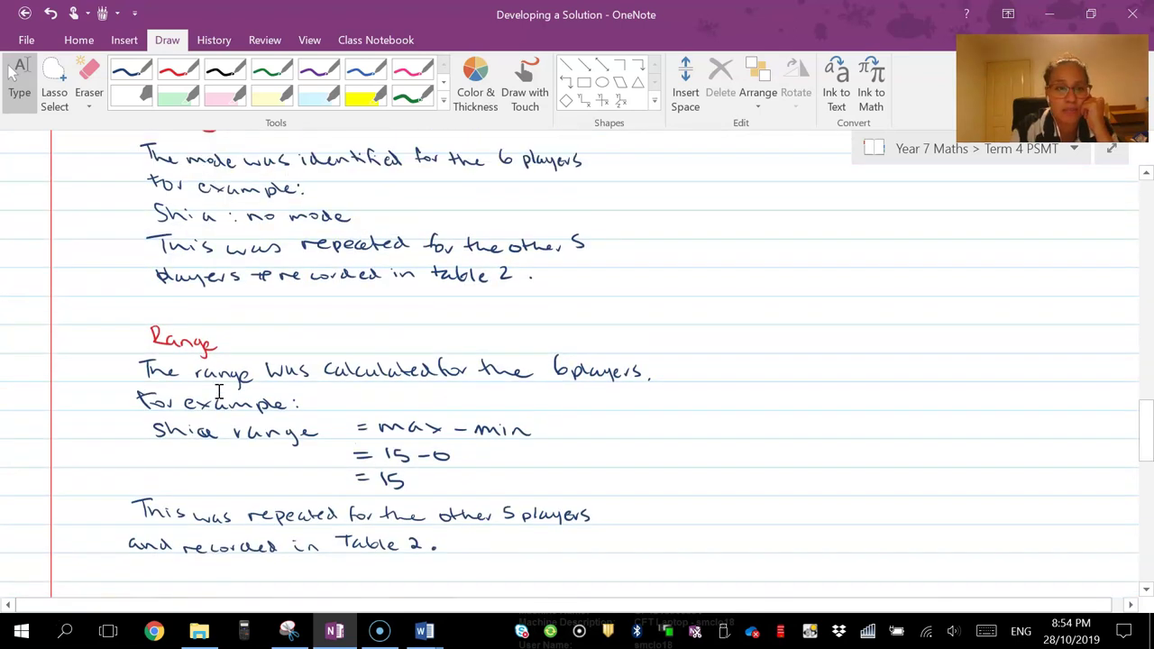
{"action": "scroll", "coordinate": [218, 391], "scroll_direction": "down", "scroll_amount": 13}
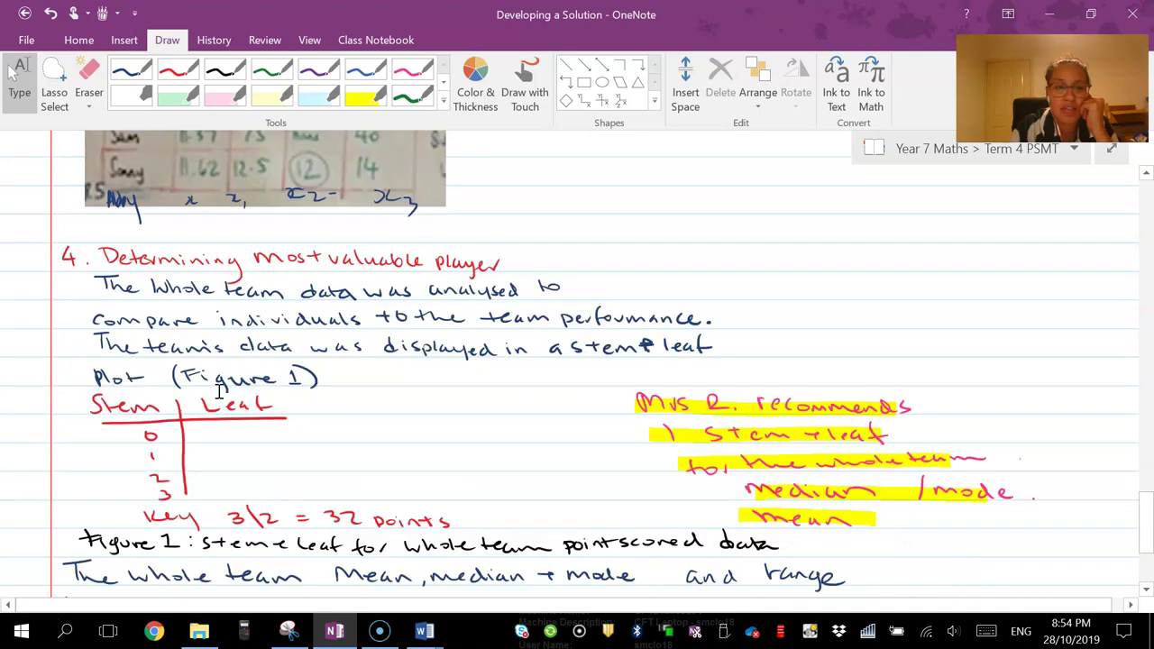
{"action": "scroll", "coordinate": [218, 391], "scroll_direction": "down", "scroll_amount": 4}
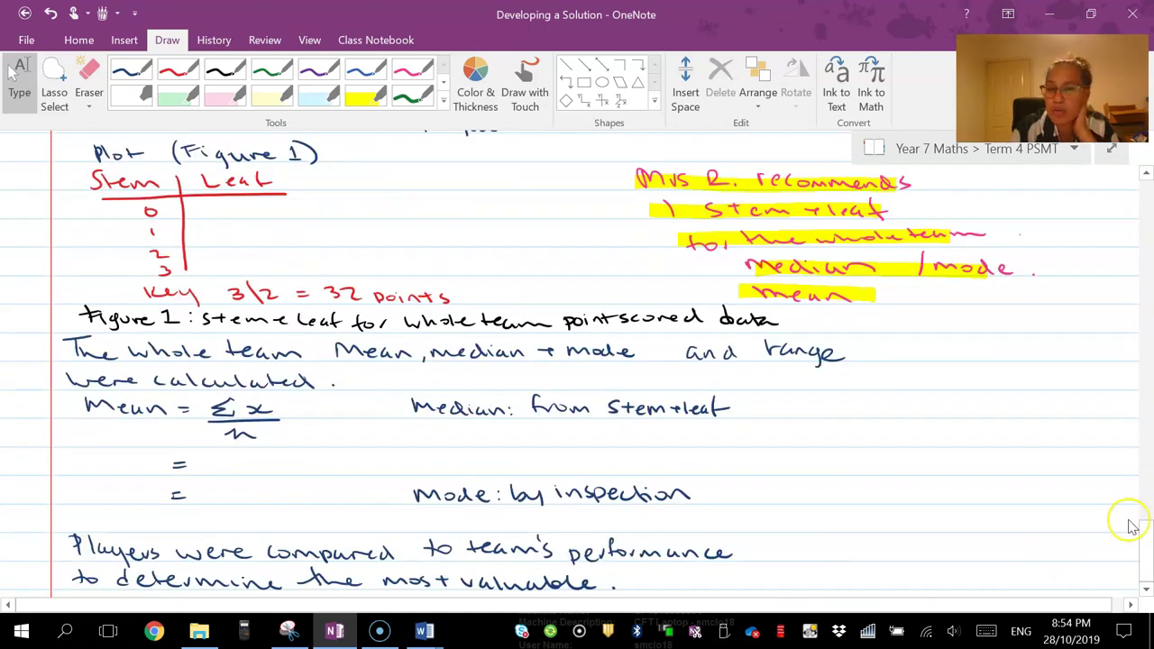
{"action": "scroll", "coordinate": [1138, 585], "scroll_direction": "down", "scroll_amount": 6}
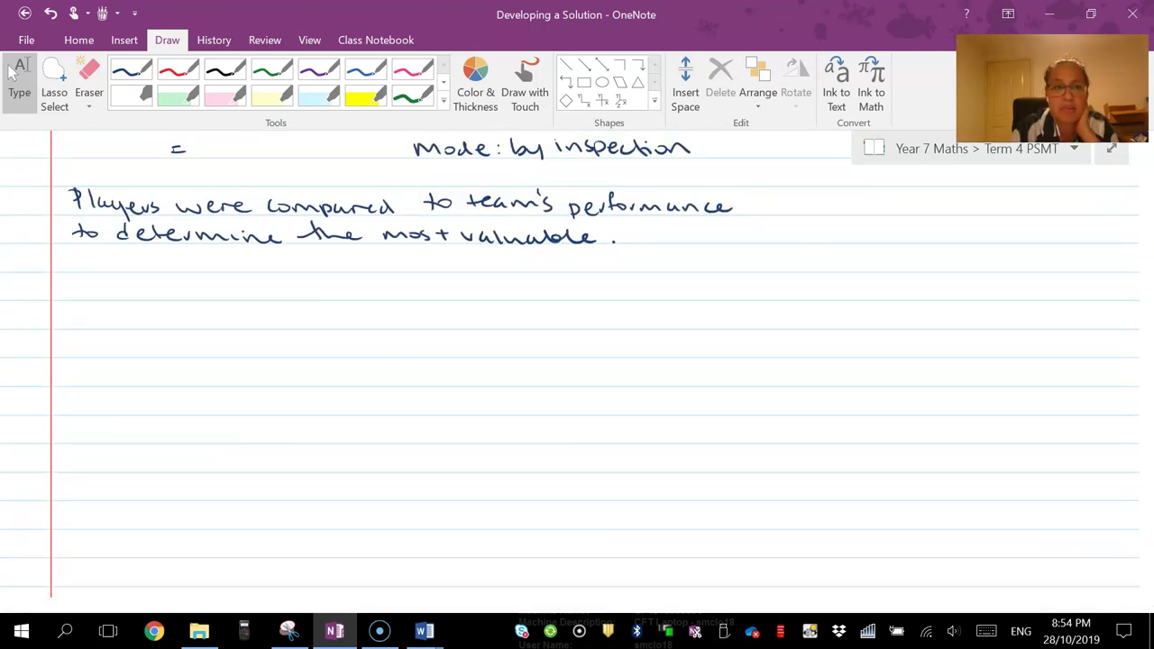
In purple ink, write the MVP calculations-and-evidence line and a most valuable player sentence ending in a blank.
{"action": "left_click", "coordinate": [318, 71]}
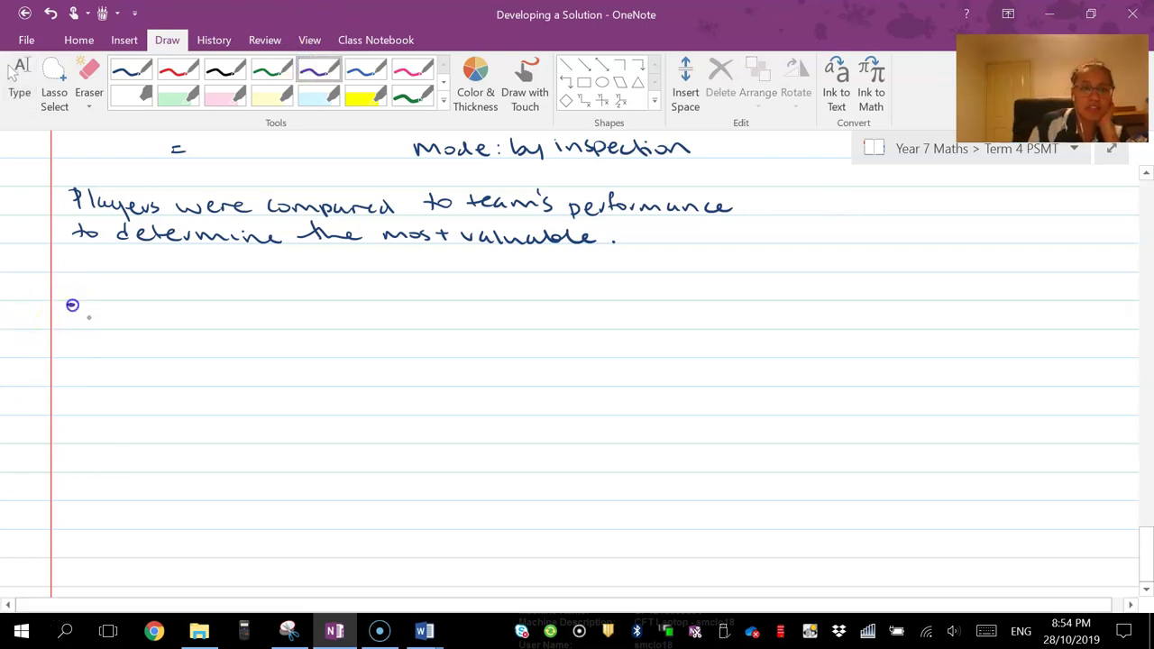
{"action": "mouse_move", "coordinate": [79, 308]}
{"action": "left_mouse_down"}
{"action": "mouse_move", "coordinate": [79, 328]}
{"action": "mouse_move", "coordinate": [114, 328]}
{"action": "left_mouse_up"}
{"action": "mouse_move", "coordinate": [133, 316]}
{"action": "left_mouse_down"}
{"action": "mouse_move", "coordinate": [405, 319]}
{"action": "mouse_move", "coordinate": [489, 299]}
{"action": "mouse_move", "coordinate": [503, 317]}
{"action": "mouse_move", "coordinate": [1096, 312]}
{"action": "left_mouse_up"}
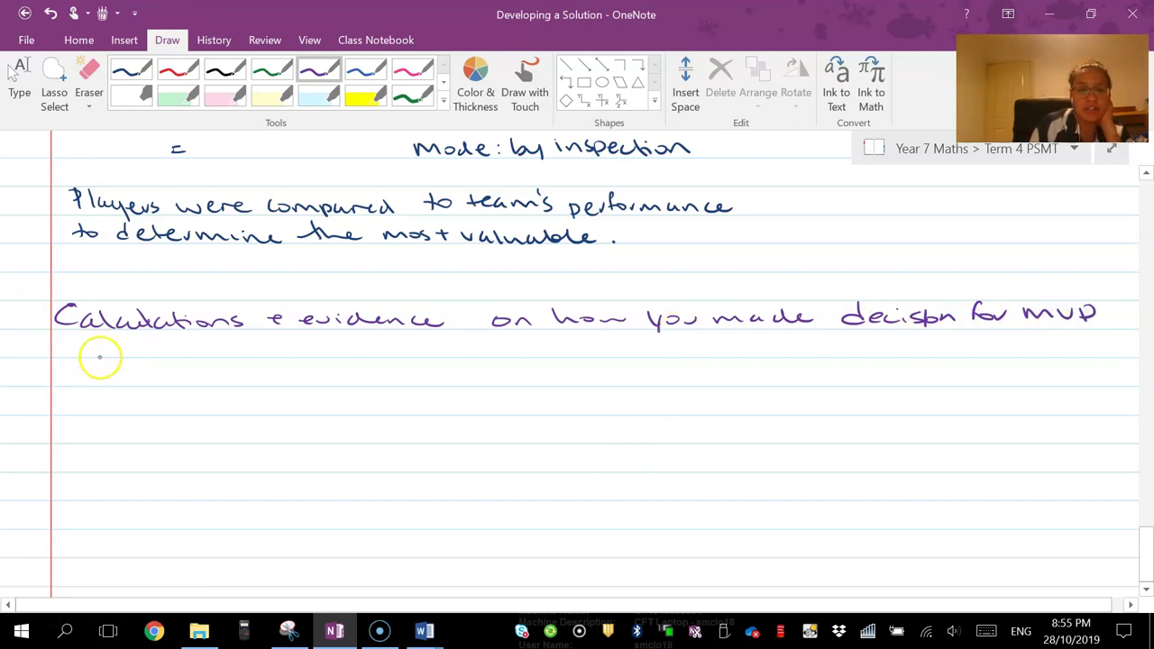
{"action": "mouse_move", "coordinate": [65, 365]}
{"action": "left_mouse_down"}
{"action": "mouse_move", "coordinate": [133, 379]}
{"action": "mouse_move", "coordinate": [227, 381]}
{"action": "mouse_move", "coordinate": [300, 365]}
{"action": "mouse_move", "coordinate": [435, 377]}
{"action": "left_mouse_up"}
{"action": "mouse_move", "coordinate": [450, 370]}
{"action": "left_mouse_down"}
{"action": "mouse_move", "coordinate": [457, 383]}
{"action": "mouse_move", "coordinate": [495, 383]}
{"action": "mouse_move", "coordinate": [600, 368]}
{"action": "mouse_move", "coordinate": [821, 371]}
{"action": "left_mouse_up"}
{"action": "left_click_drag", "start_coordinate": [841, 384], "coordinate": [985, 382]}
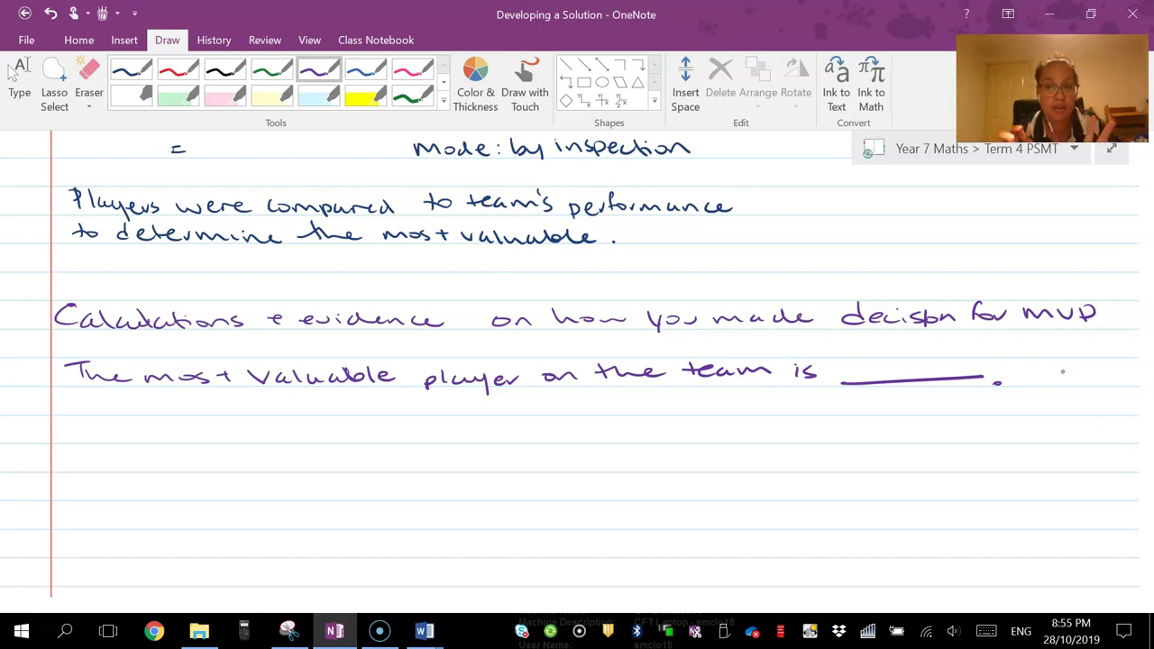
{"action": "key", "text": "Escape"}
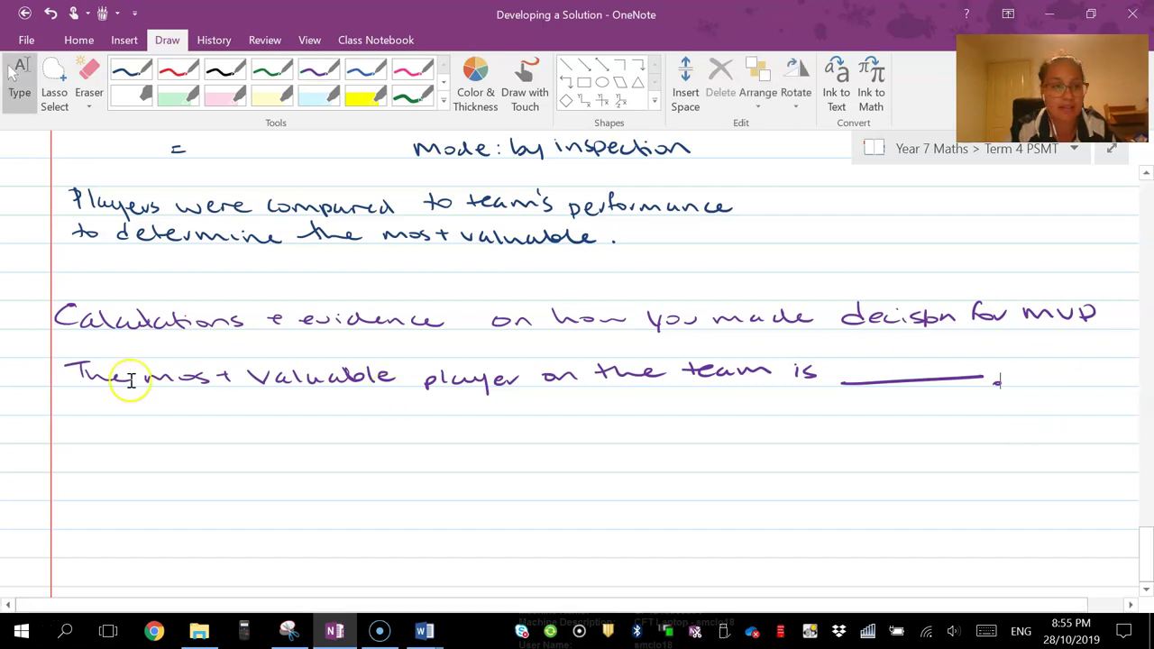